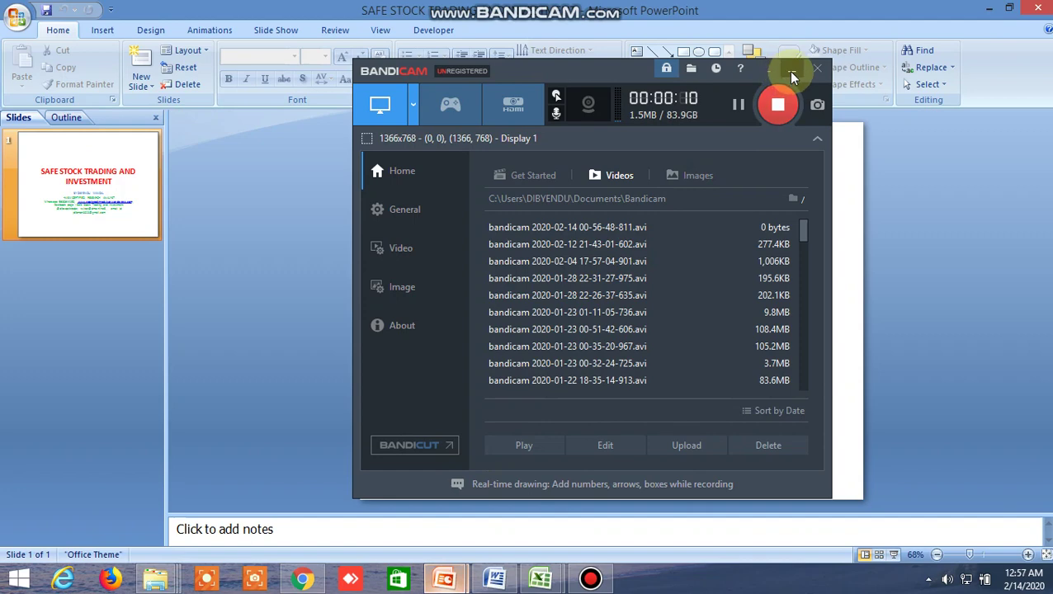
Step: View the DISCALAIMER presentation, then switch to the buy and sell level screener workbook in Excel
click(789, 71)
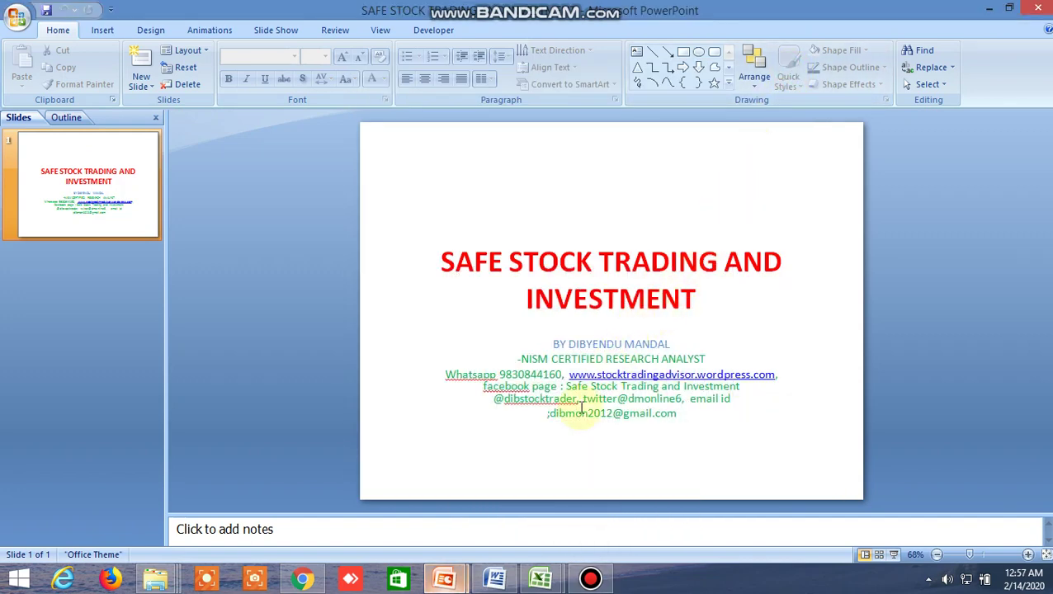
click(444, 577)
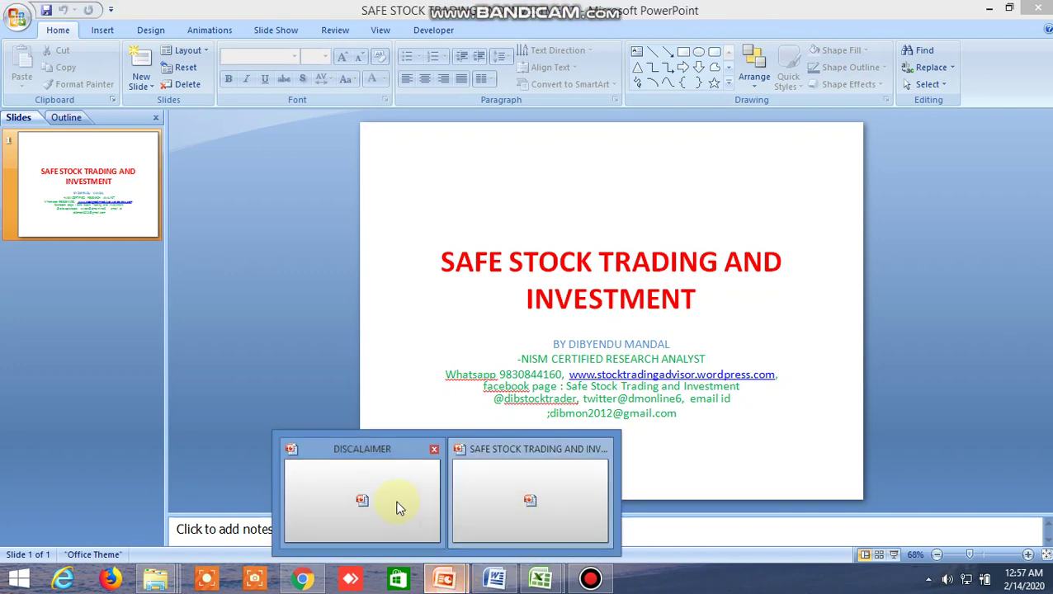
click(372, 499)
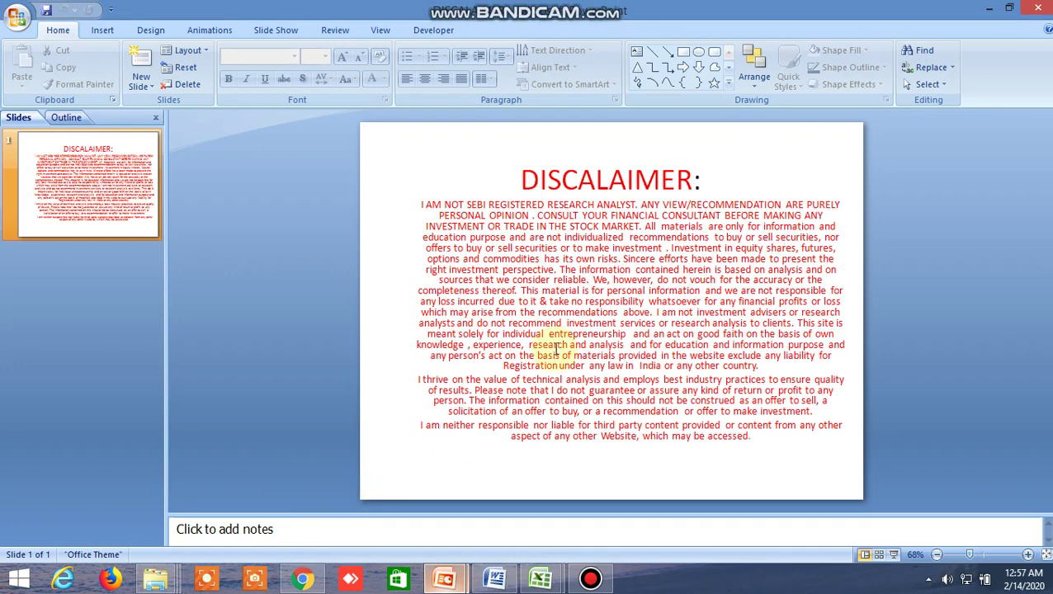
click(540, 577)
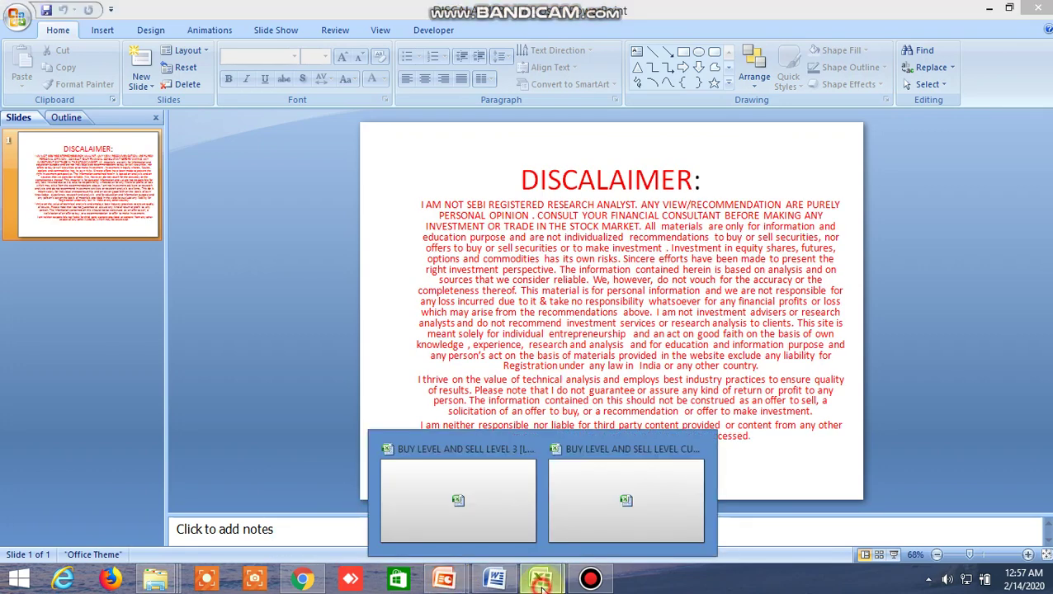
click(648, 497)
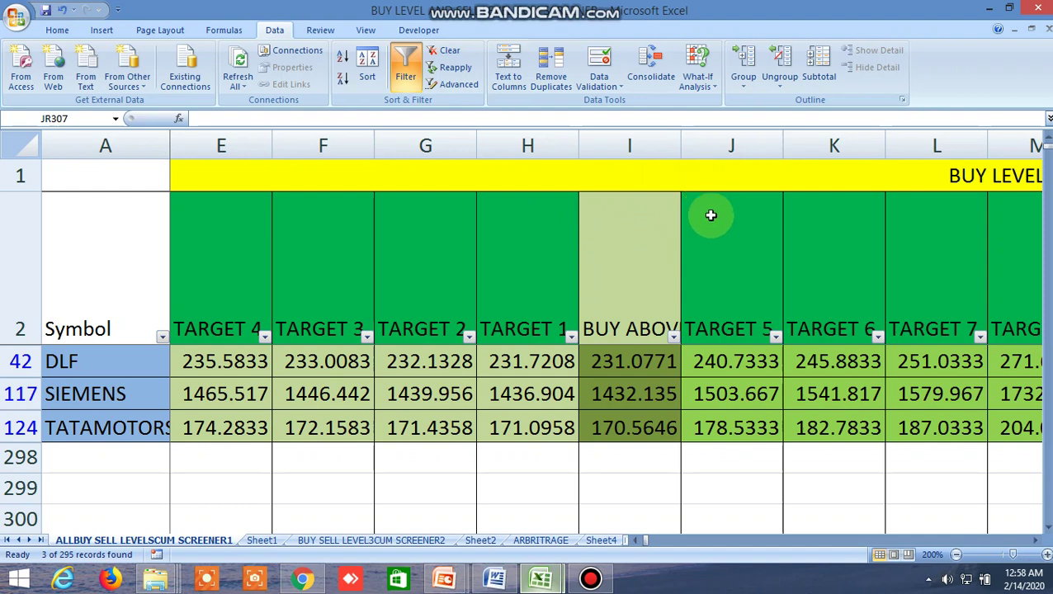
Step: Examine the BUY LEVEL AND SELL LEVELS 1 section, covering the BUY ABOVE and Sell below columns and their targets
click(759, 178)
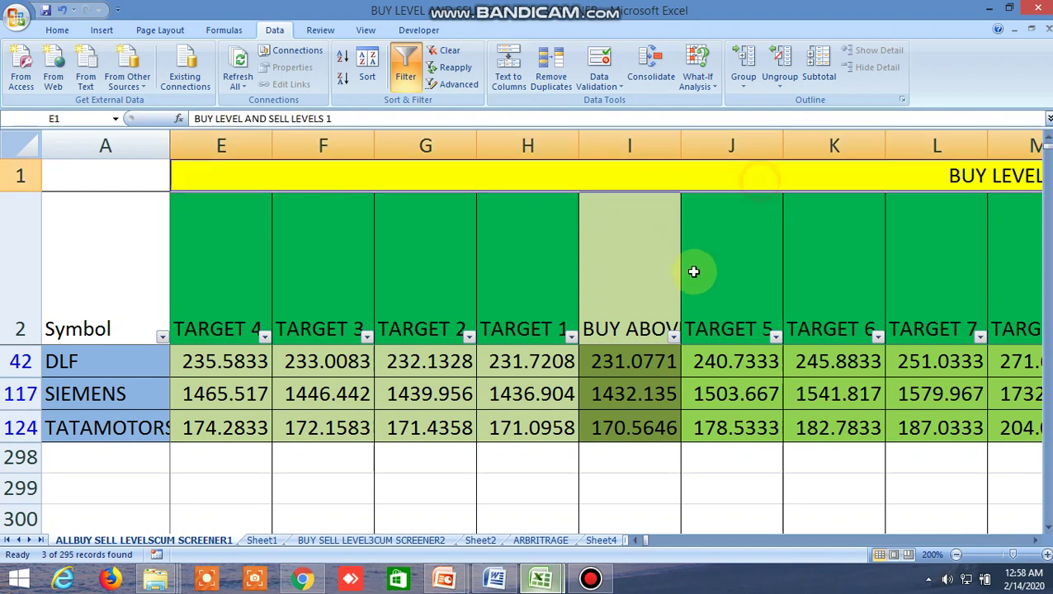
click(631, 291)
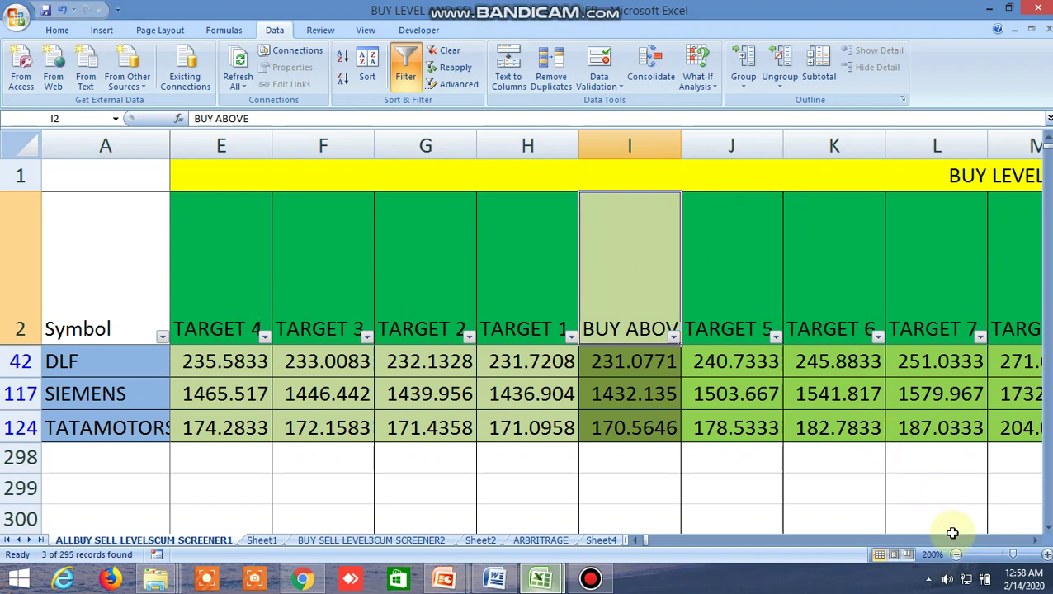
click(1036, 540)
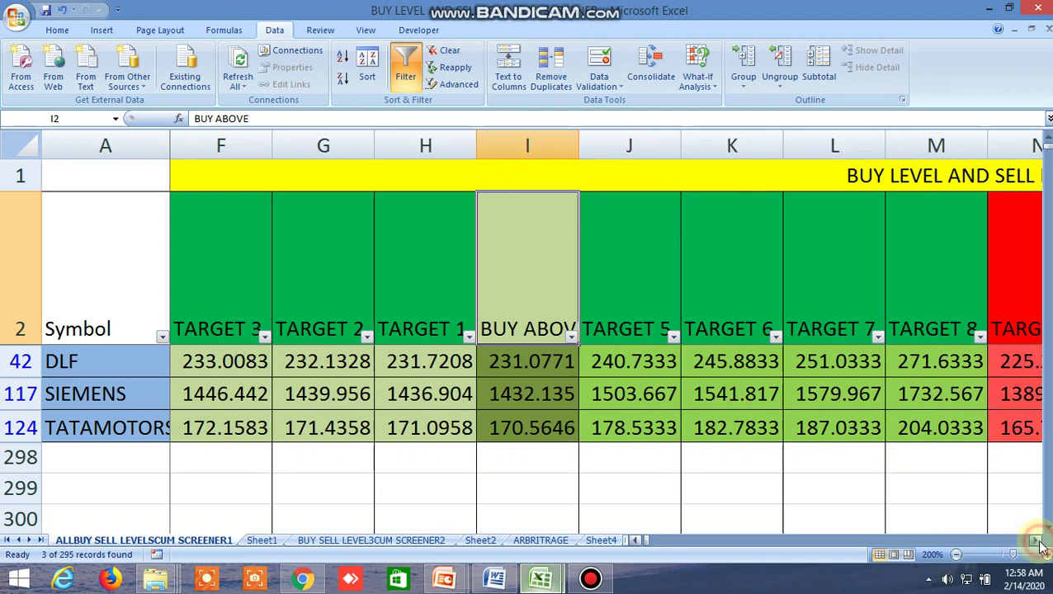
click(1036, 541)
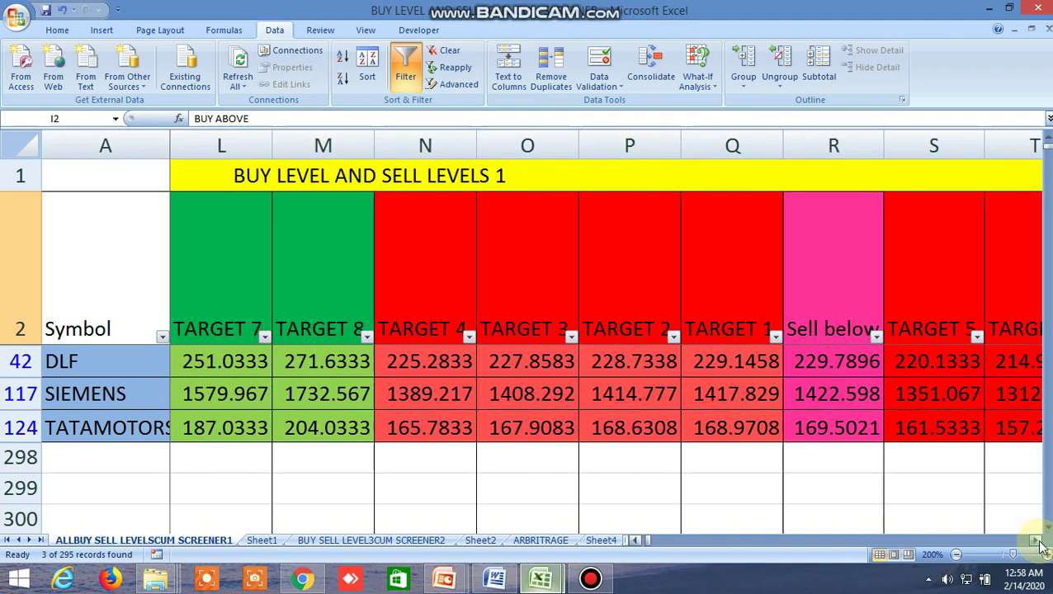
click(827, 289)
click(739, 290)
click(447, 283)
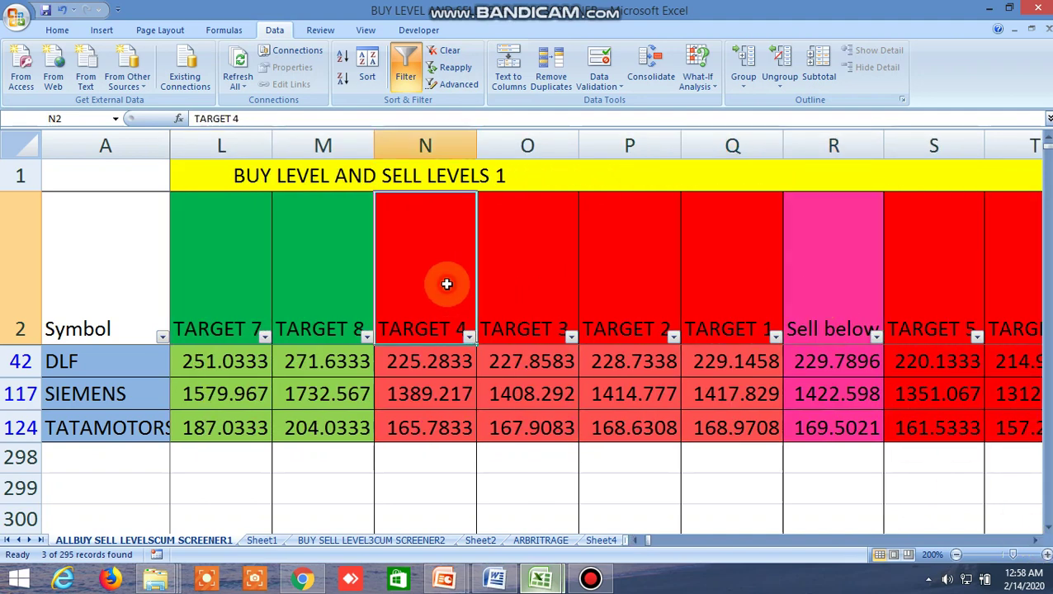
click(1037, 541)
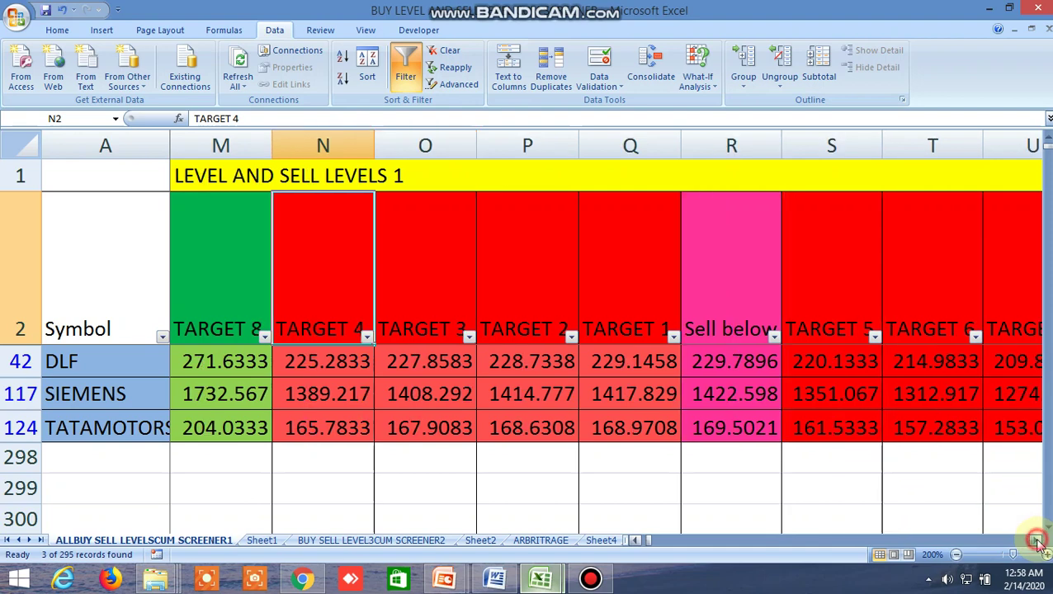
click(1036, 541)
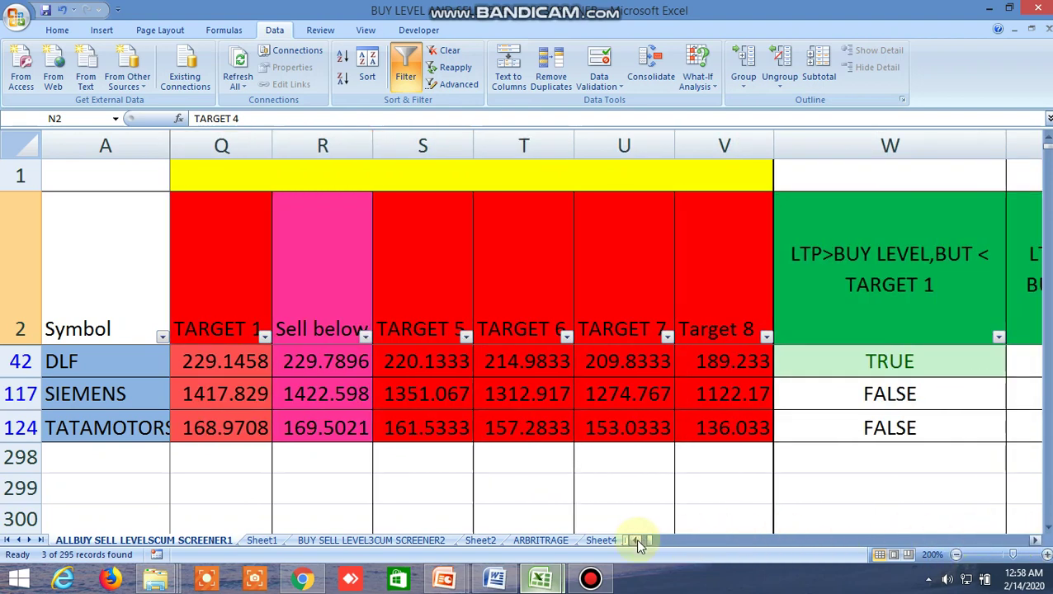
drag(637, 541, 637, 541)
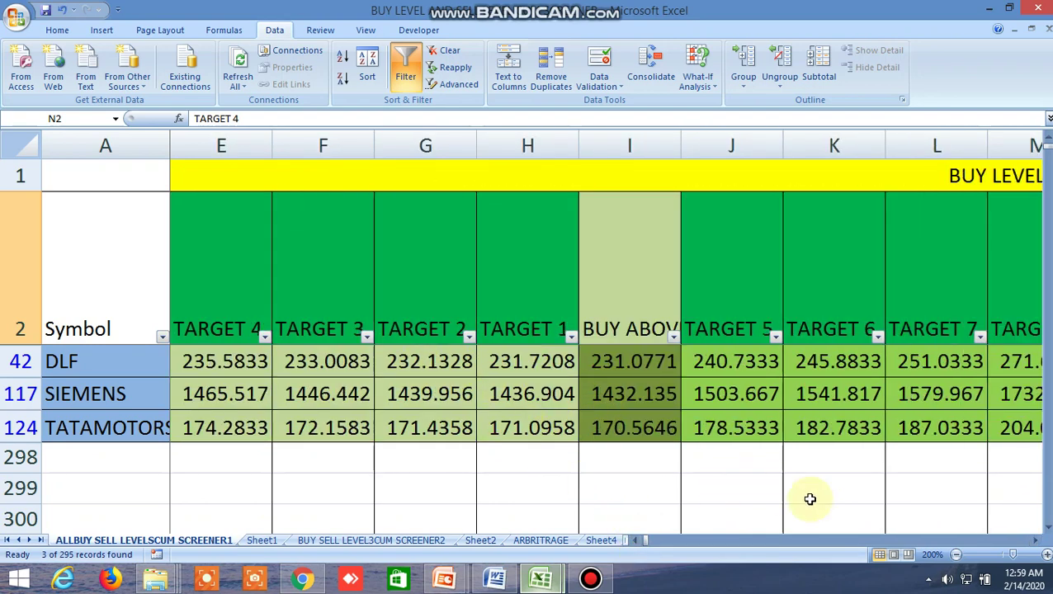
Step: Examine the BUY LEVEL AND SELL LEVELS 2 section and the R1 and S1 columns of BUY LEVEL AND SELL LEVELS 3
drag(1036, 542, 1037, 542)
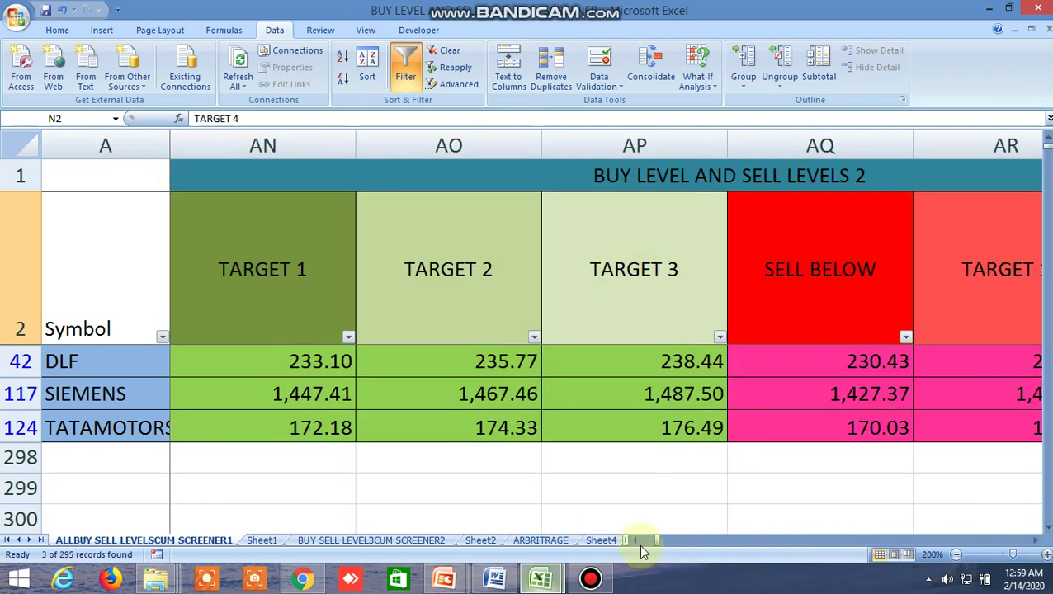
drag(635, 540, 635, 540)
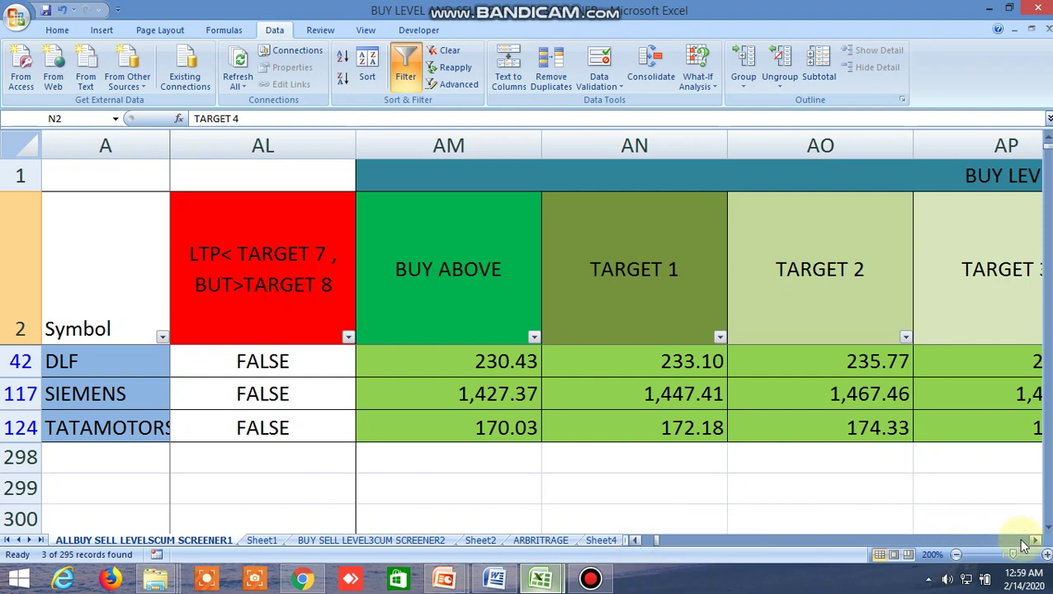
drag(1037, 540, 1037, 541)
click(205, 239)
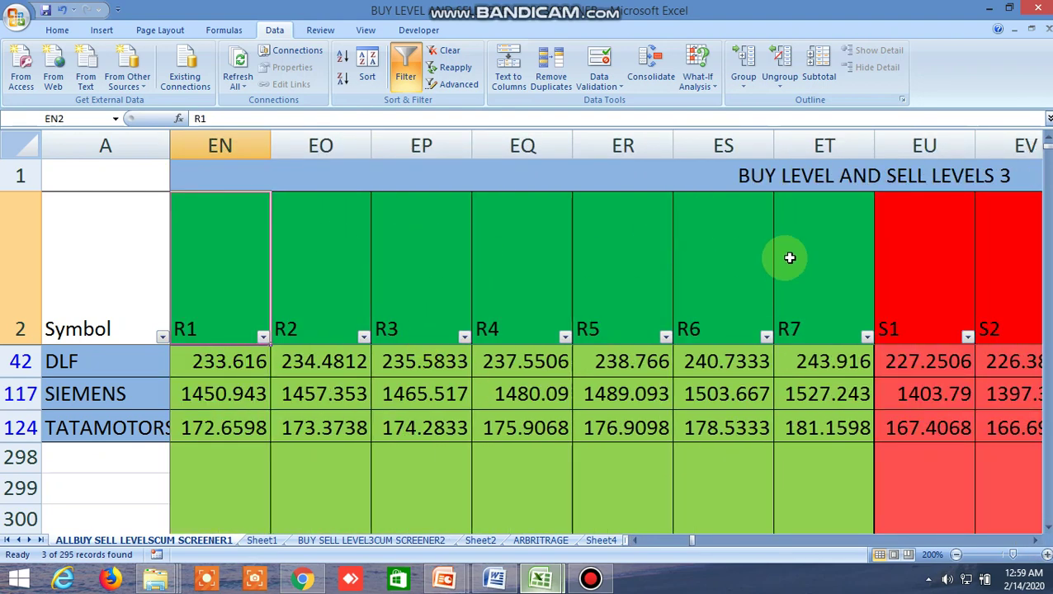
click(922, 269)
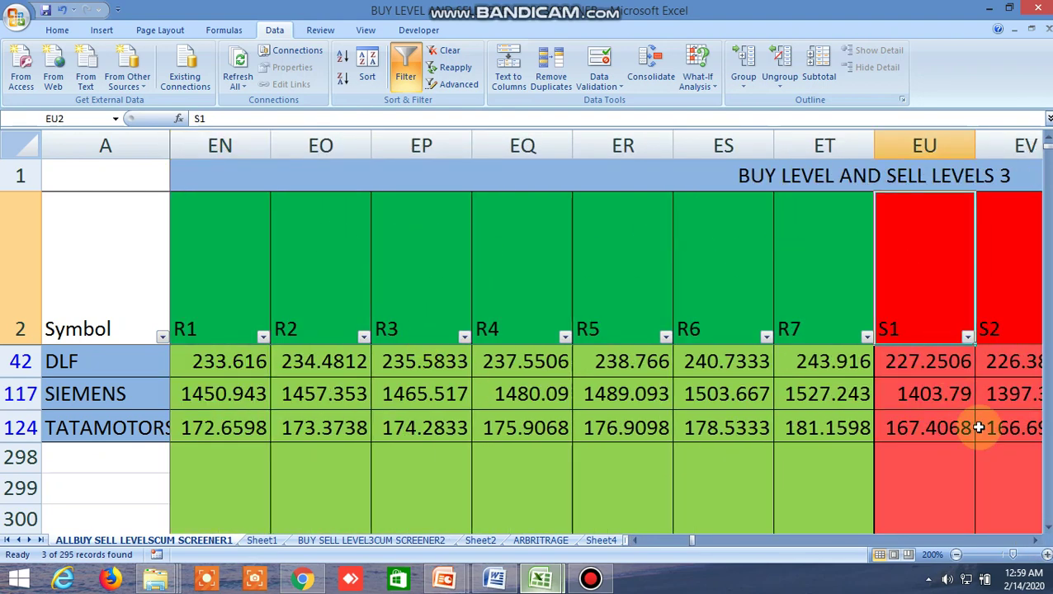
Step: Examine the PIVOT POINT resistance and support columns and the BOLLINGERBAND section
click(1037, 540)
click(1036, 540)
drag(1037, 542, 1036, 542)
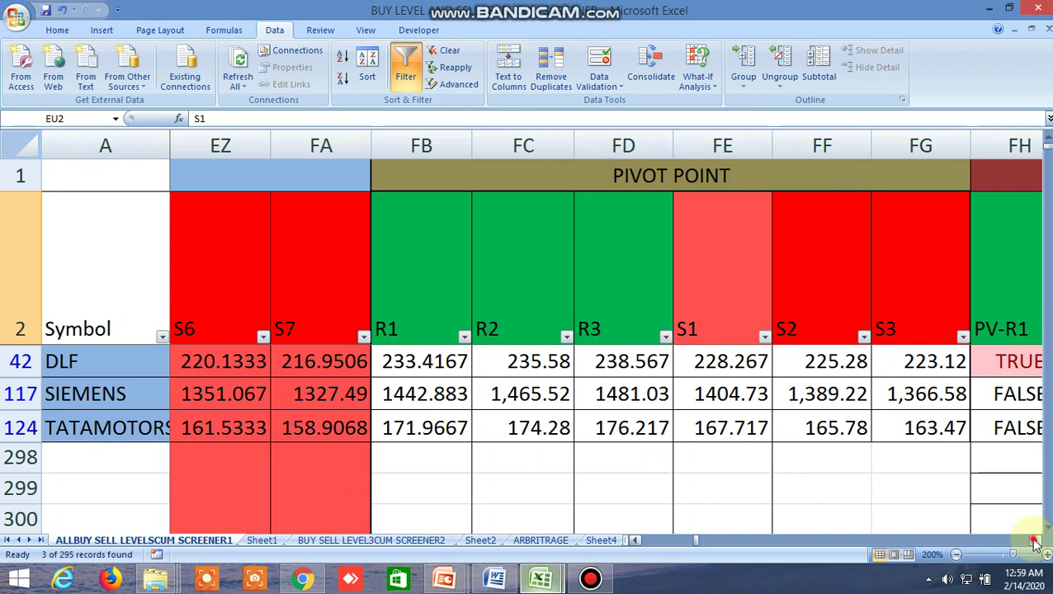
click(1036, 542)
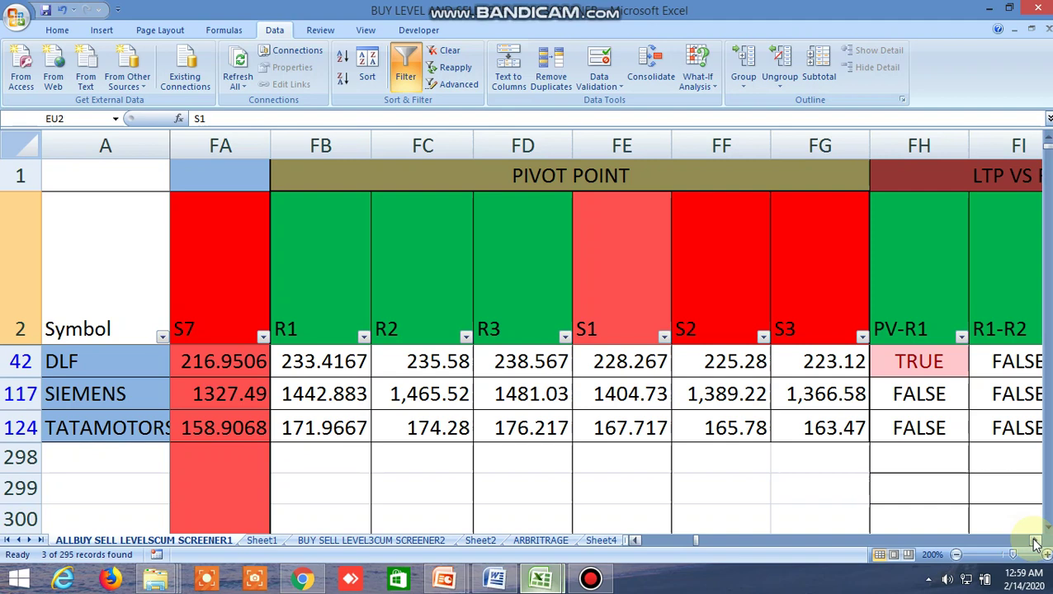
drag(1036, 542, 1036, 542)
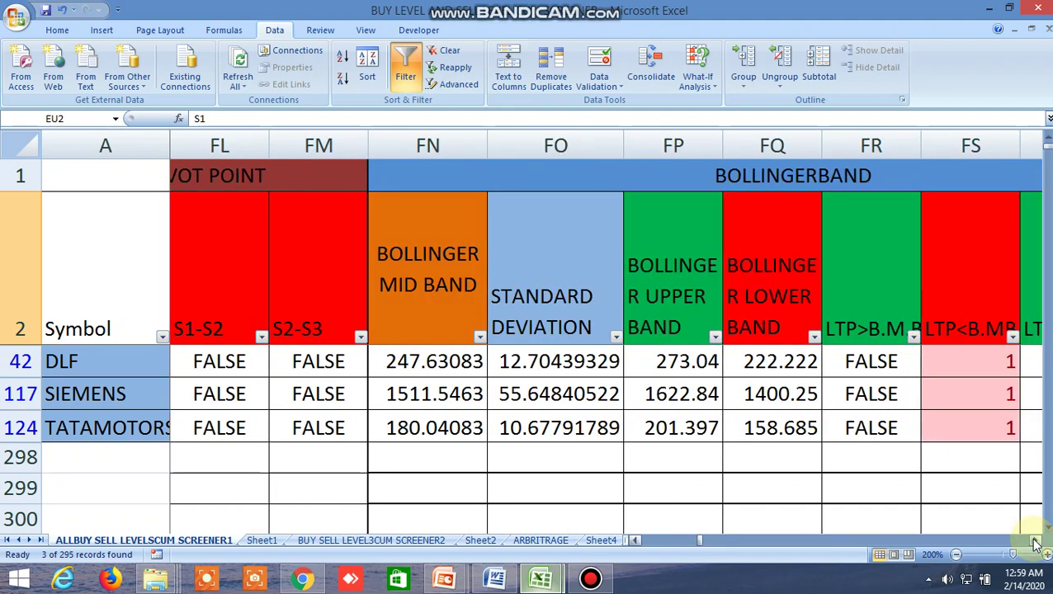
Step: Examine the TIRONE LEVEL section with its top, mid and bottom line columns
drag(1036, 542, 1036, 542)
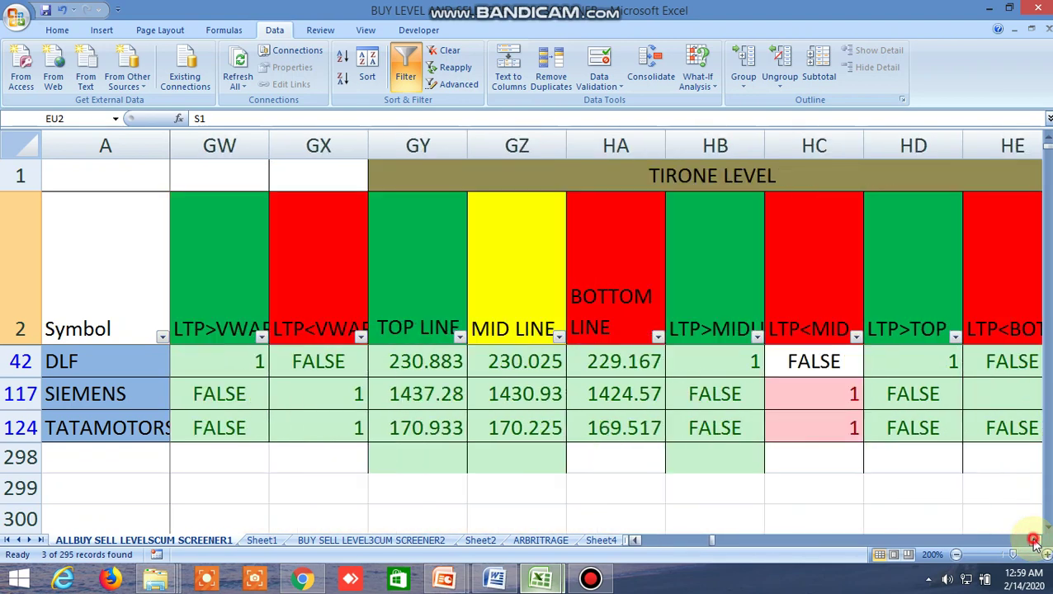
click(684, 173)
click(488, 281)
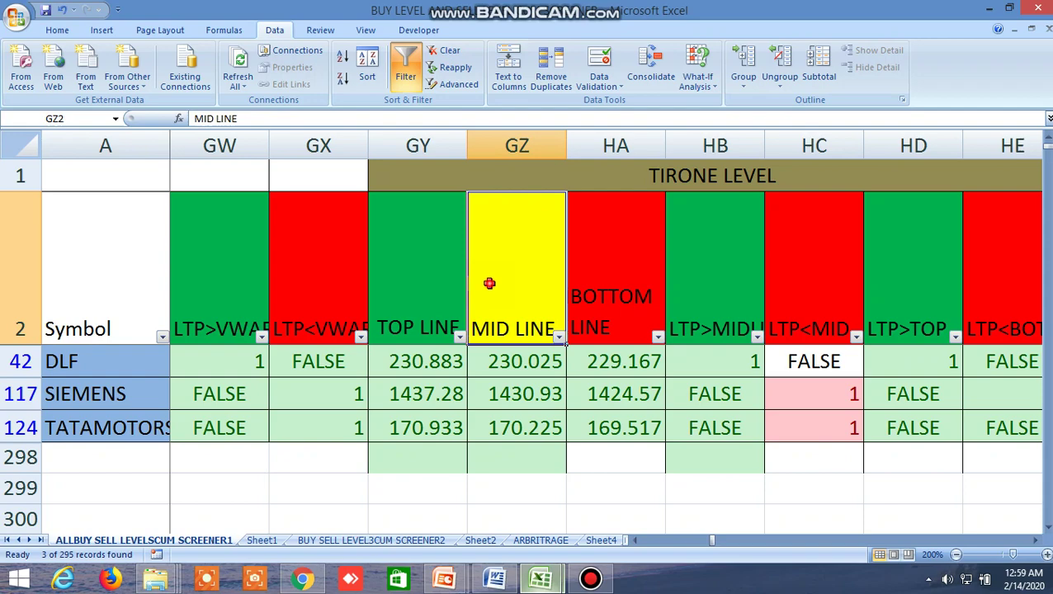
click(587, 280)
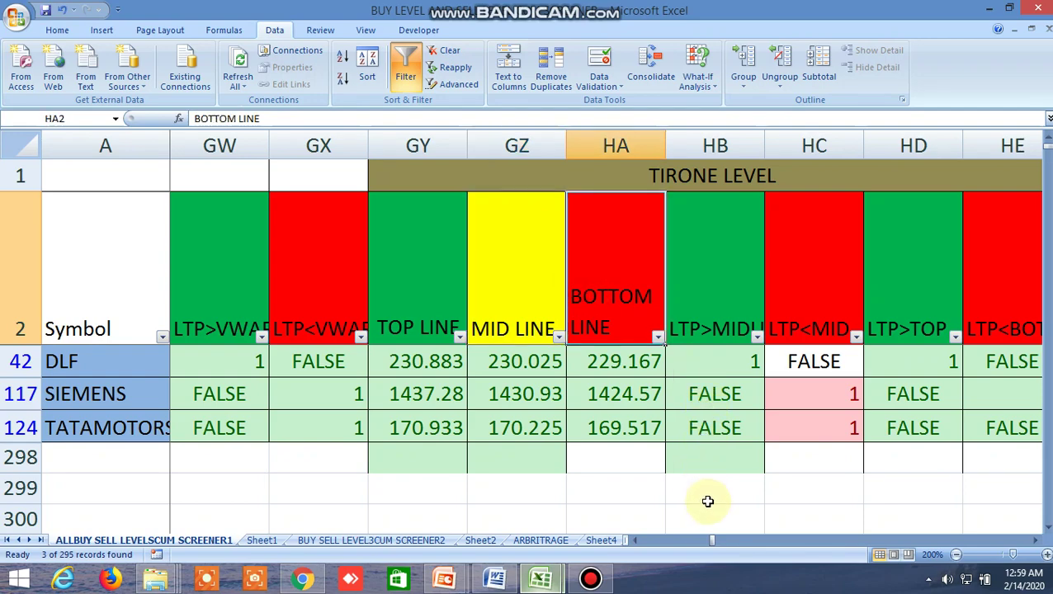
Step: Remove the filter from the screener table so every stock symbol is listed
drag(711, 544, 644, 542)
click(406, 81)
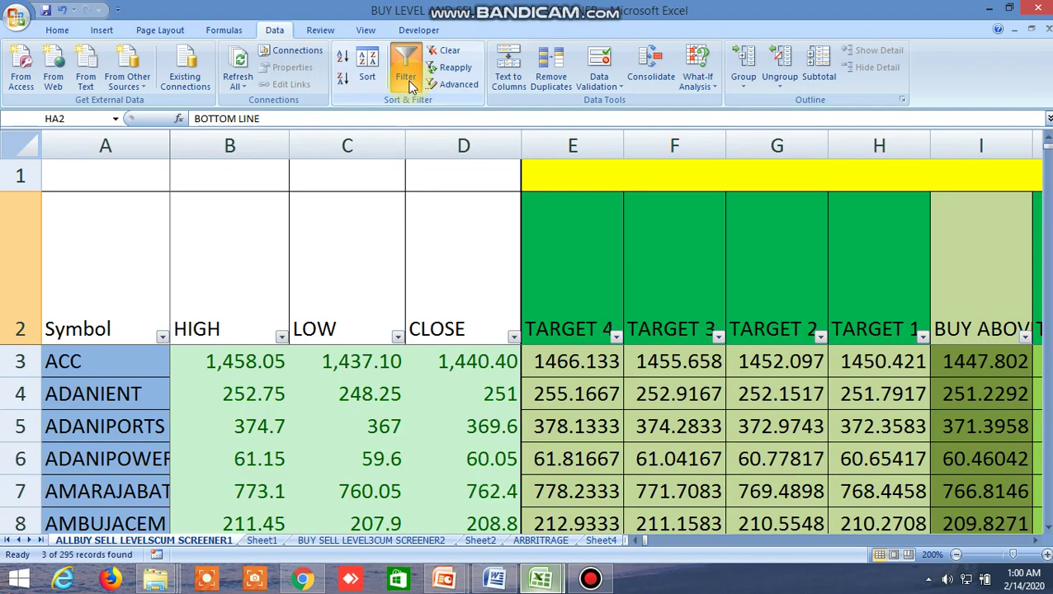
scroll(705, 387, down, 2)
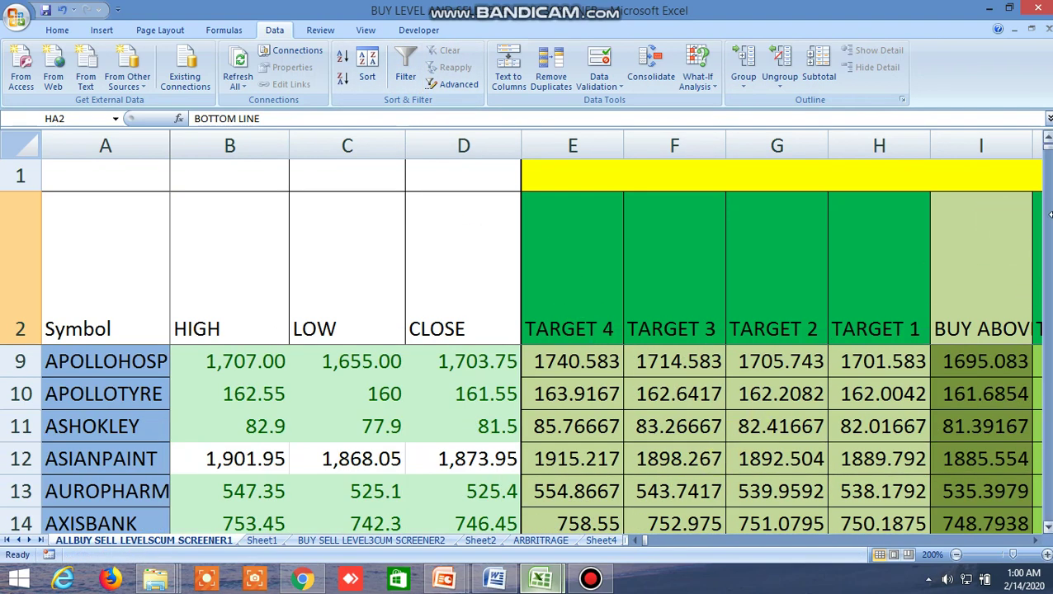
scroll(1048, 157, up, 2)
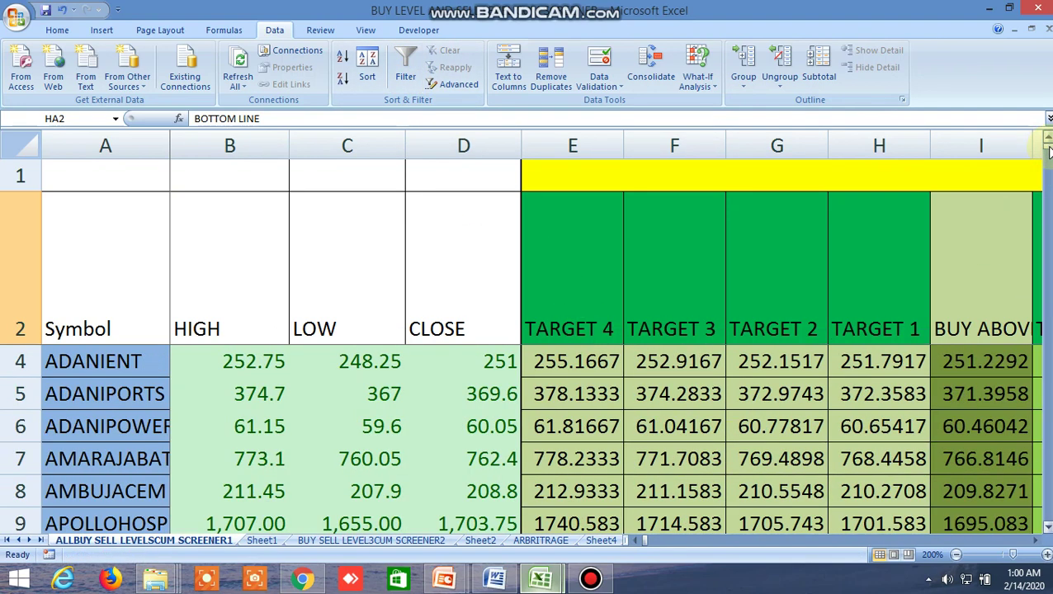
Step: Find the index rows and go through BANKNIFTY FUT, nifty fut, BANKNIFTY and NIFTY in the Symbol column
drag(1048, 151, 1047, 170)
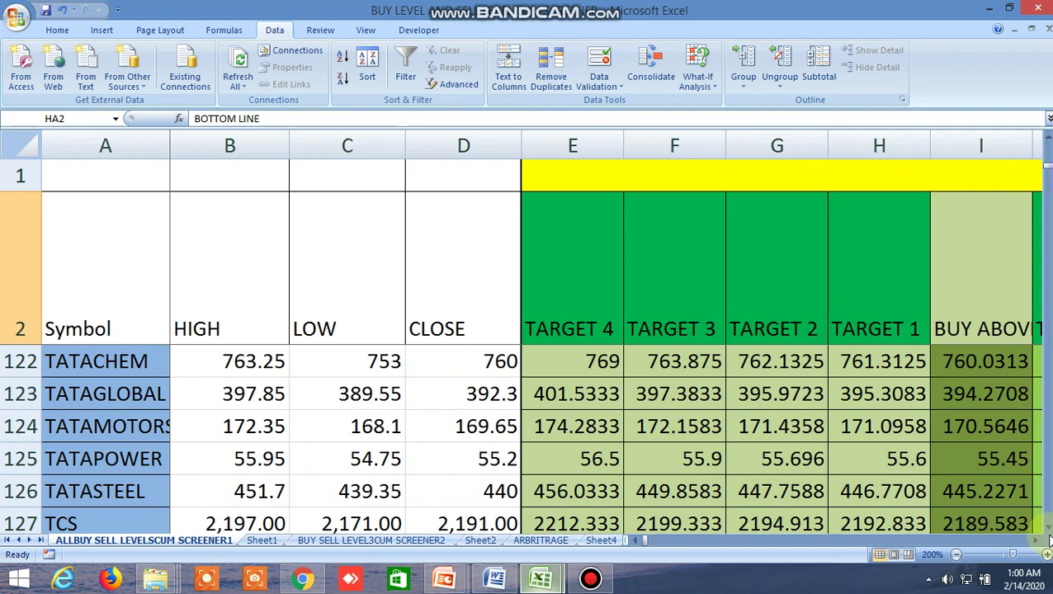
drag(1046, 529, 1046, 529)
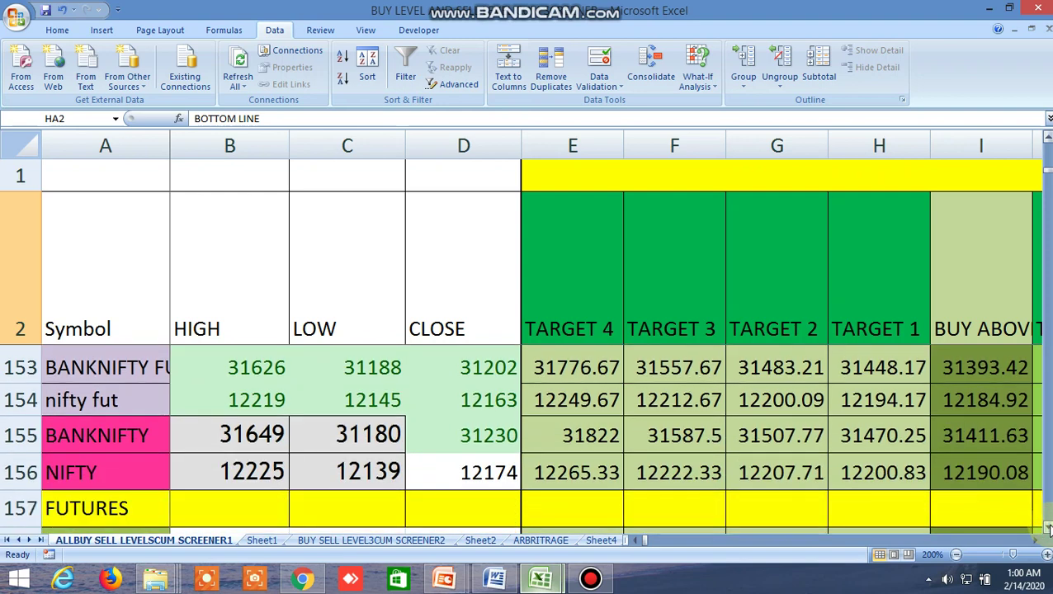
click(139, 368)
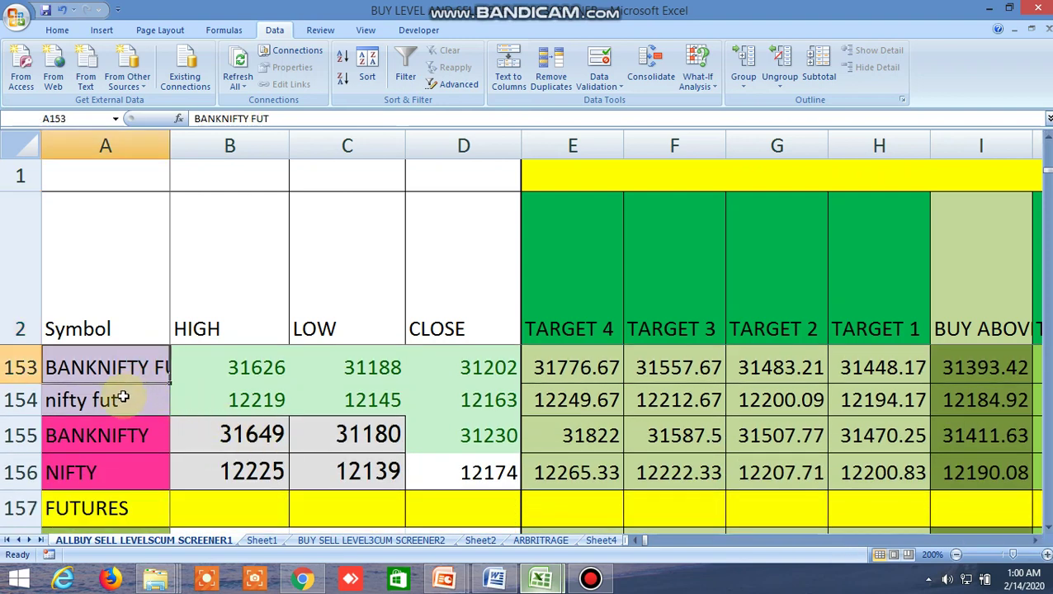
click(122, 400)
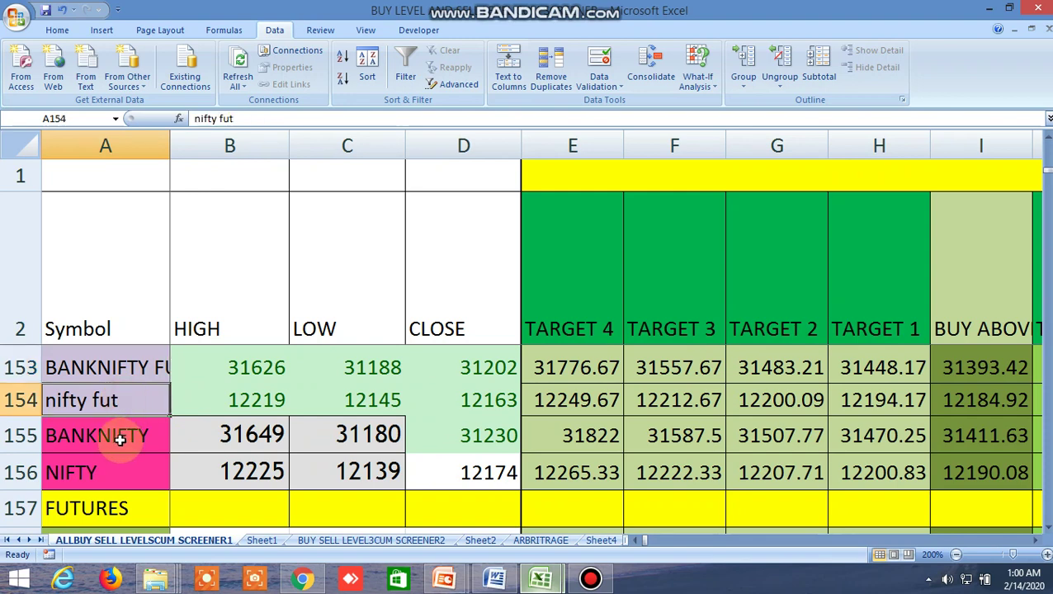
click(120, 439)
click(107, 470)
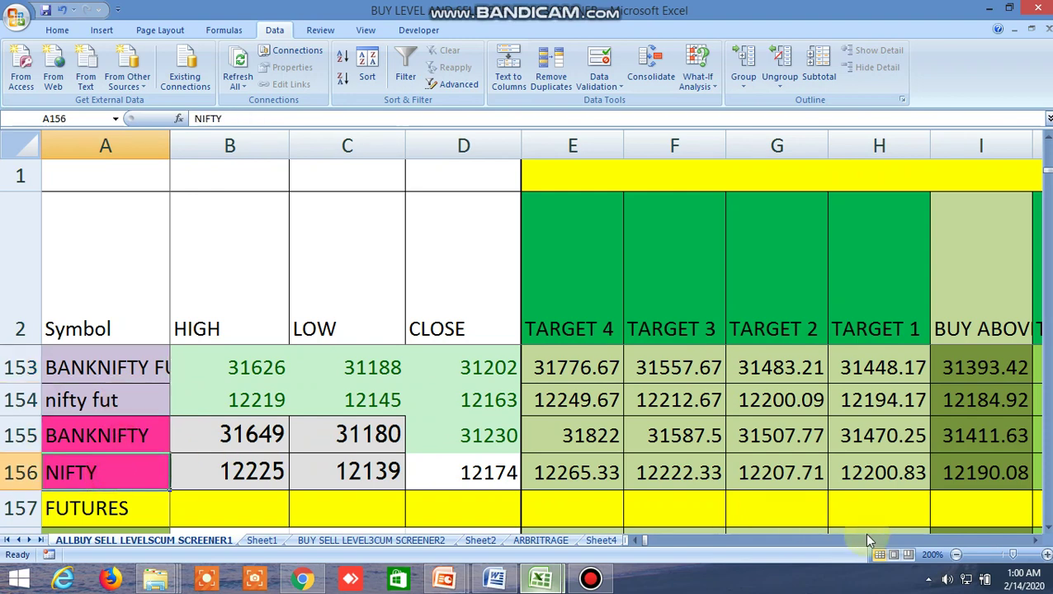
Step: Examine the BUY LEVEL AND SELL LEVELS 1 targets for the BANKNIFTY and NIFTY index rows, through Target 8 on the sell side
click(1037, 541)
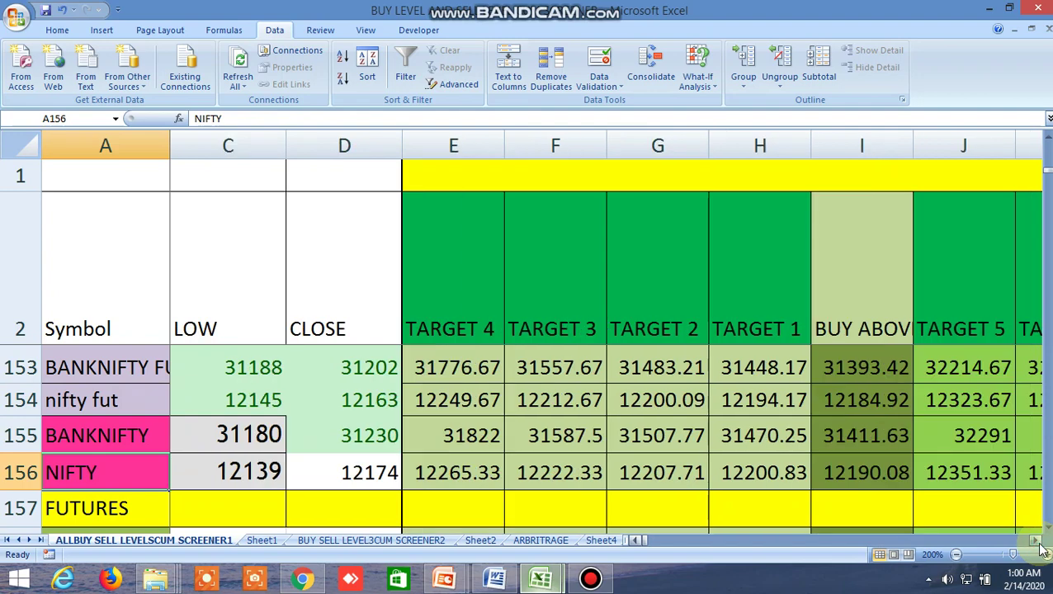
click(1037, 541)
click(1037, 541)
click(1037, 542)
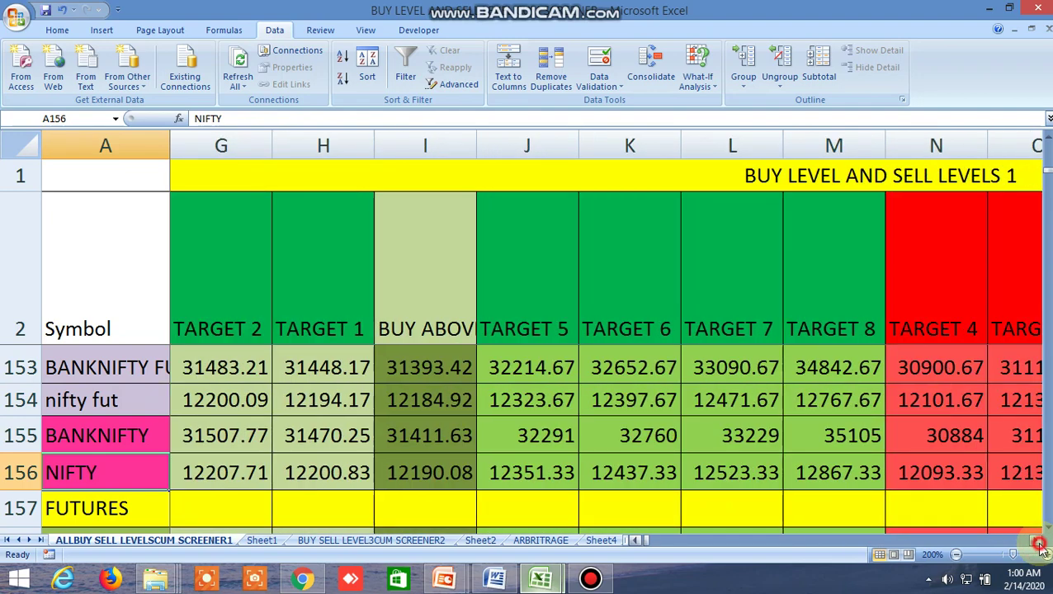
click(1037, 541)
click(1036, 541)
click(1036, 541)
click(1036, 541)
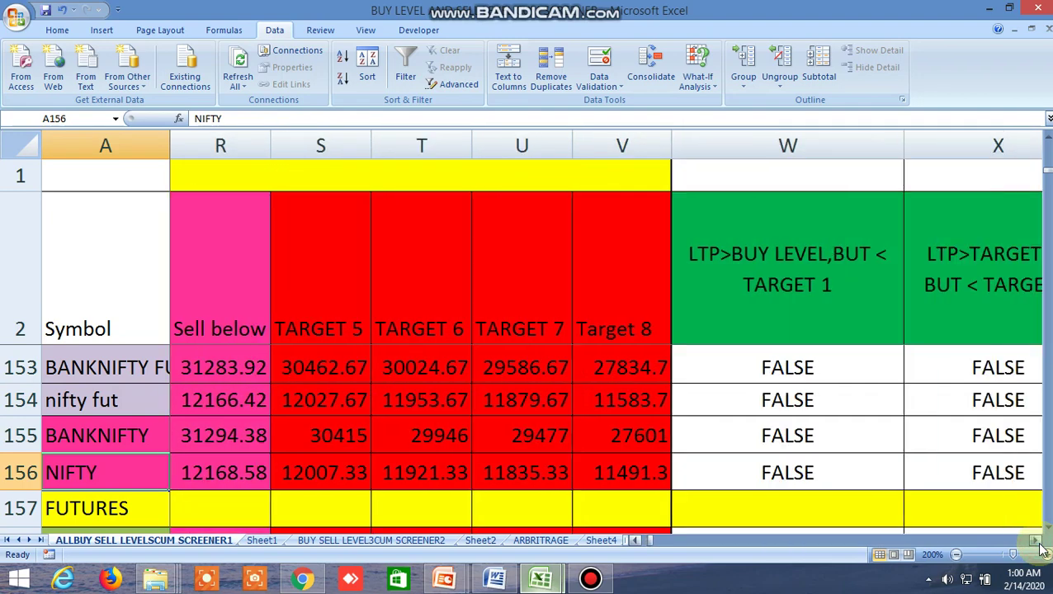
Step: Examine the LTP condition columns and the target, ADVANCE and DECLINE columns for the index rows
click(1036, 541)
click(1036, 541)
click(1036, 541)
click(1036, 541)
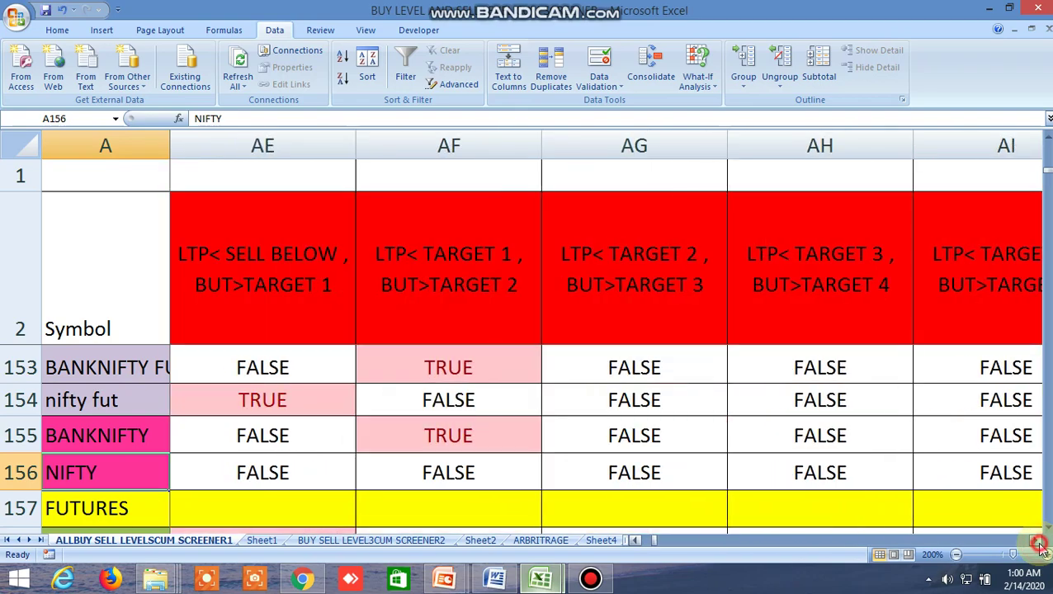
click(1036, 542)
click(1036, 541)
click(1036, 541)
click(1037, 541)
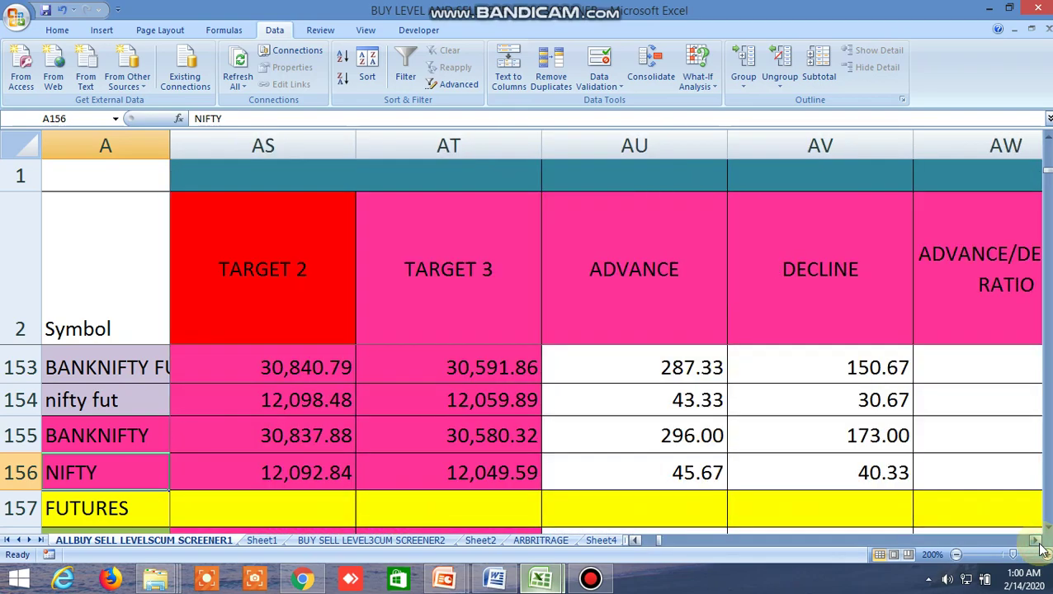
Step: Go through the index rows' numbered price history, NORMDIST 30 section and EMA 5-8-13 CROSSOVER columns
click(1036, 541)
click(1036, 541)
click(1036, 542)
click(1036, 541)
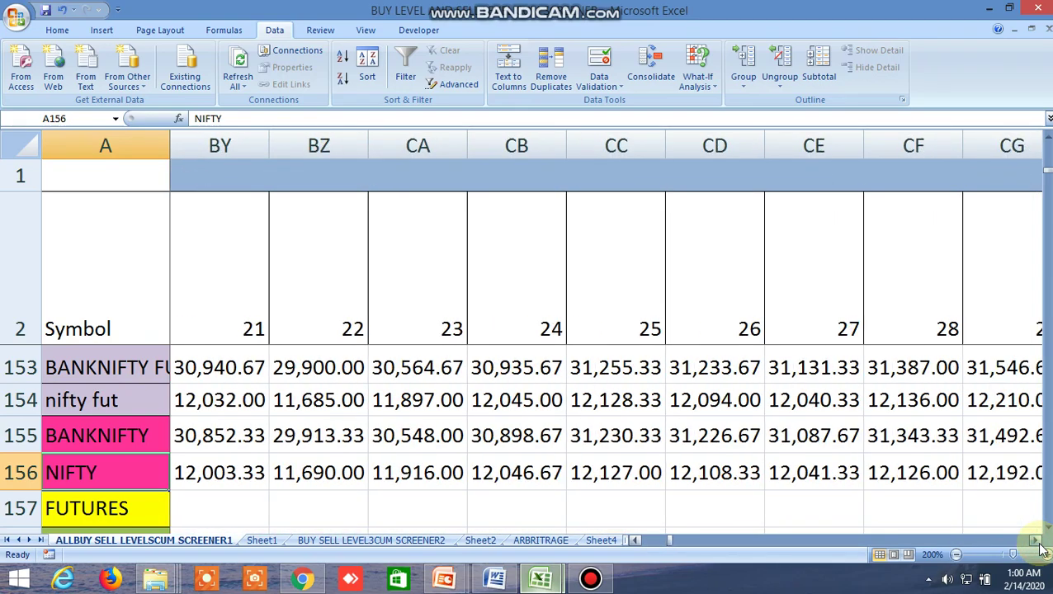
click(1036, 541)
click(1036, 541)
click(1036, 542)
click(1036, 542)
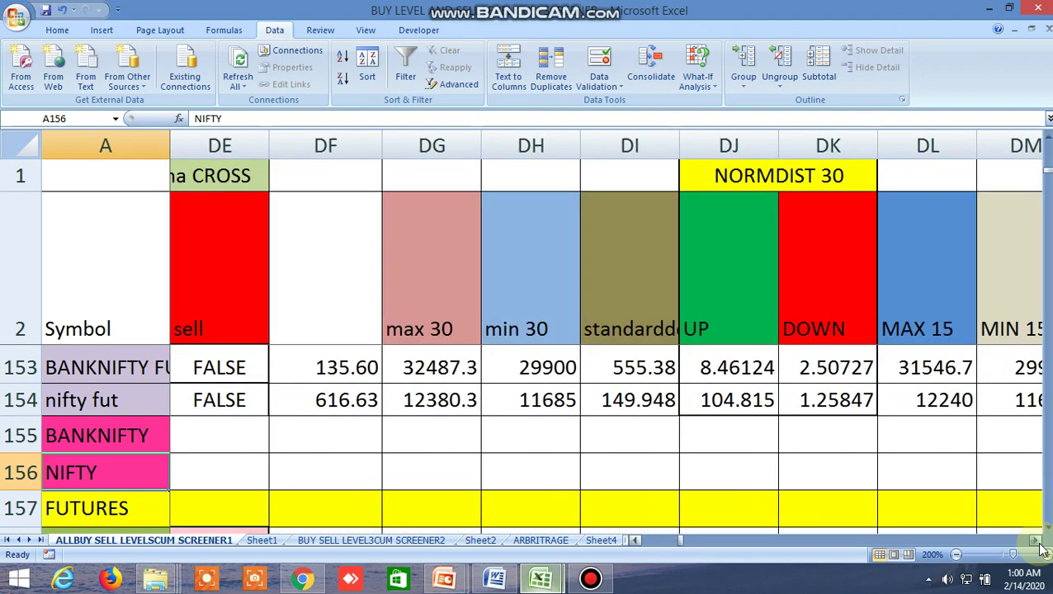
click(1036, 541)
click(1036, 541)
click(1036, 541)
click(1036, 541)
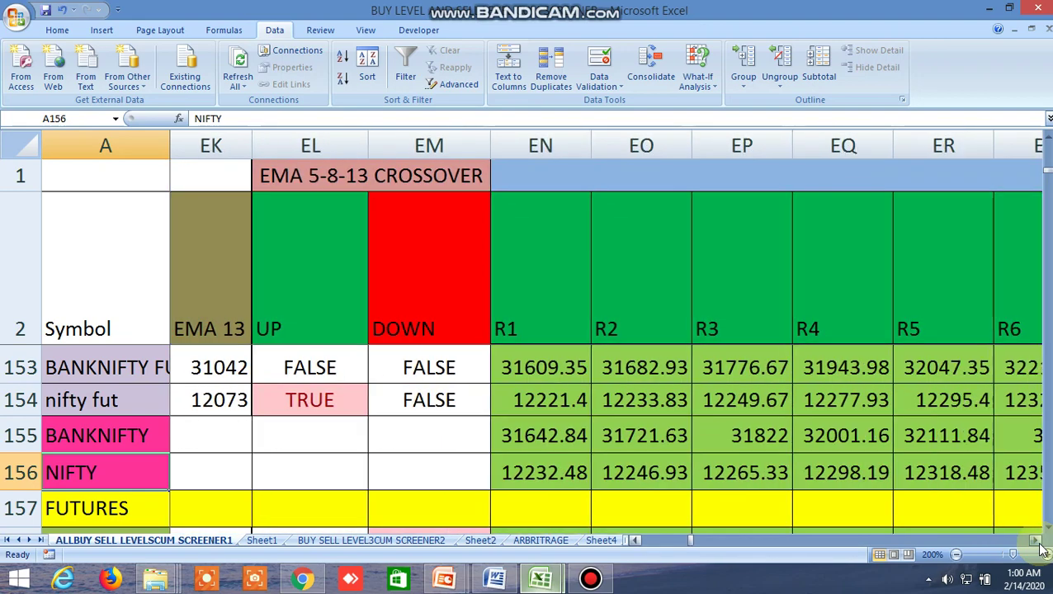
Step: Examine the BUY LEVEL AND SELL LEVELS 3 columns, R1 to R7 and S1 to S7, for the index rows
click(1036, 541)
click(1036, 542)
click(1037, 541)
click(1036, 541)
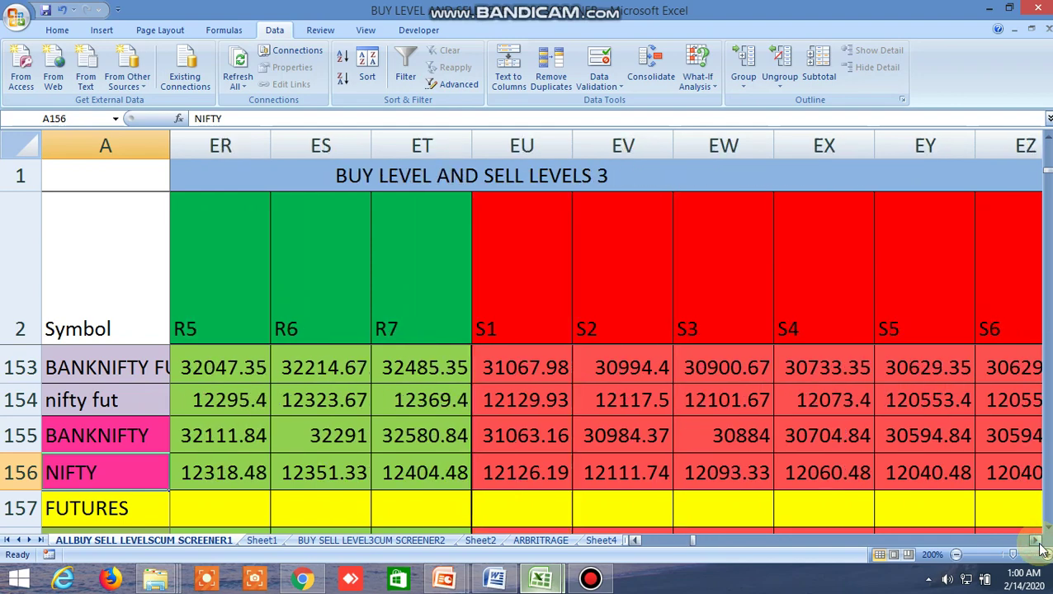
click(1037, 541)
click(1036, 542)
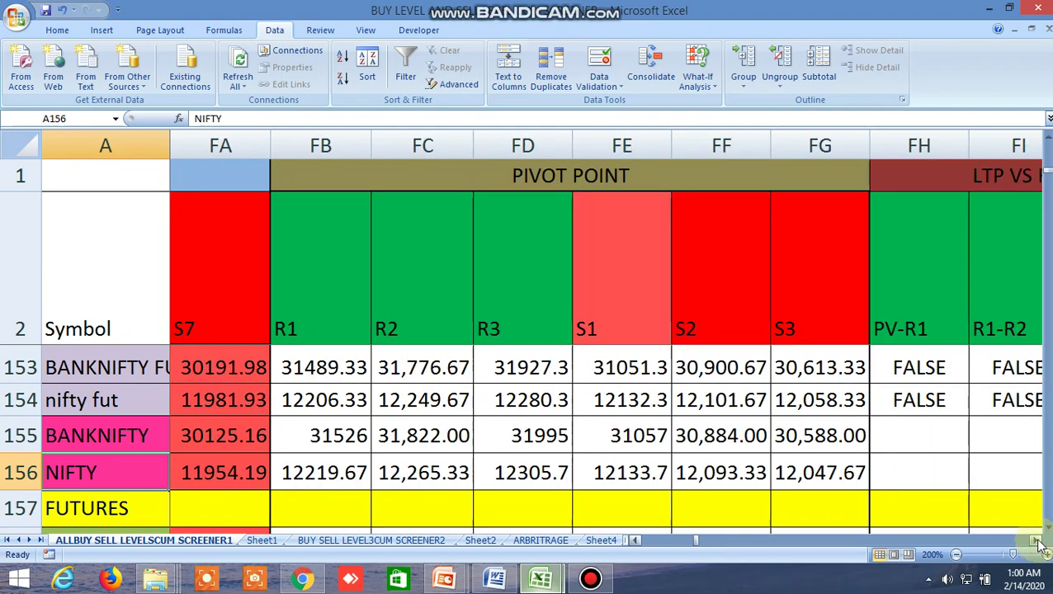
Step: Examine the PIVOT POINT, Bollinger band and PRICE CHANNEL sections with their LTP comparison columns for the index rows
click(1036, 542)
click(1036, 541)
click(1036, 542)
click(1036, 541)
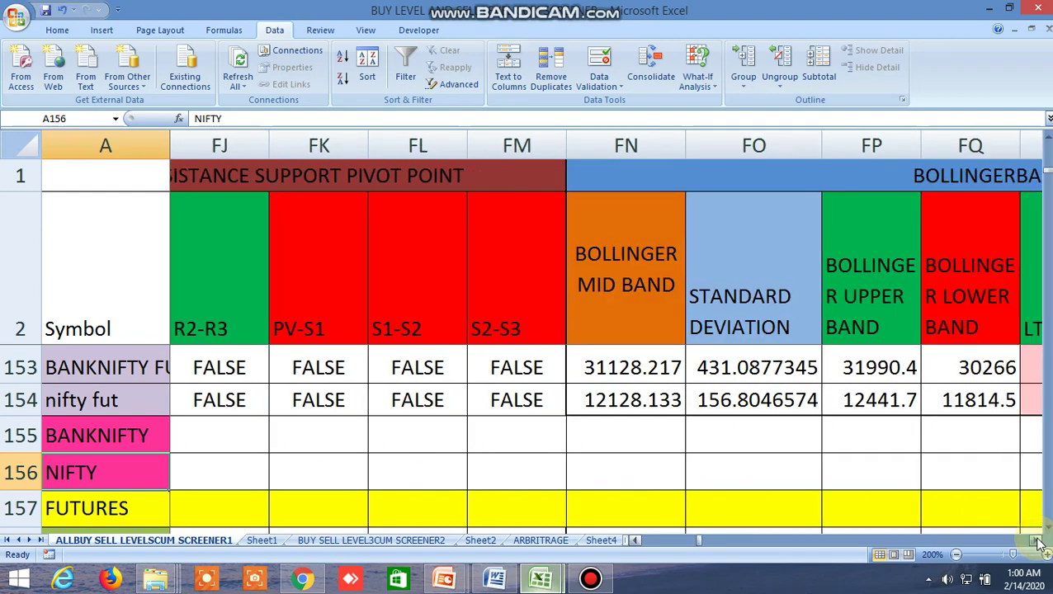
click(1036, 542)
click(1036, 541)
click(1036, 541)
click(1036, 541)
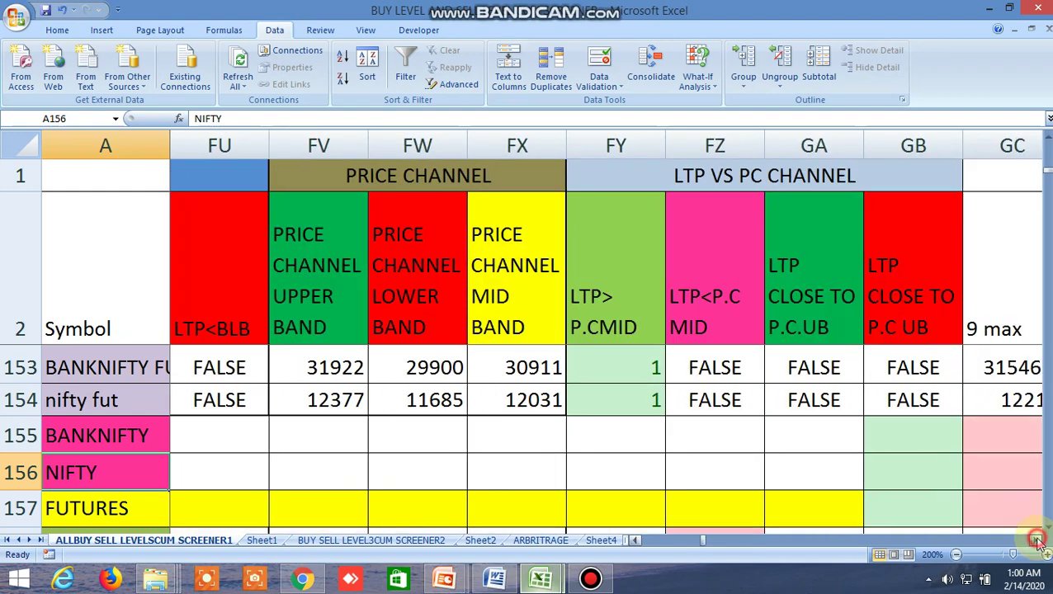
Step: Examine the ICHIMOKU CLOUD and TIRONE LEVEL sections for the index rows
click(1037, 541)
click(1036, 541)
click(1037, 542)
click(1036, 541)
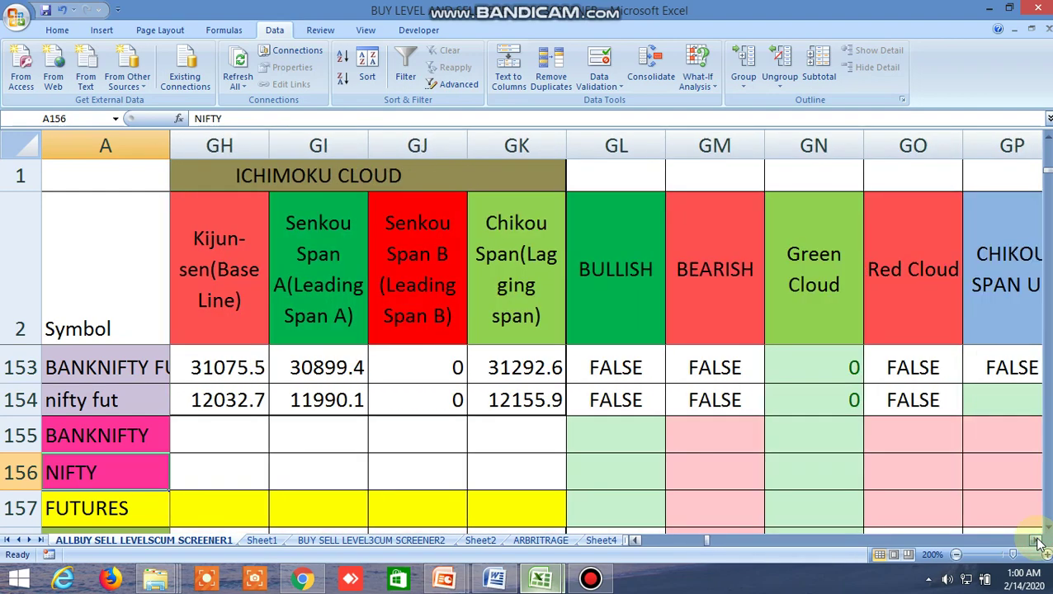
click(1036, 541)
click(1036, 541)
click(1037, 541)
click(1036, 541)
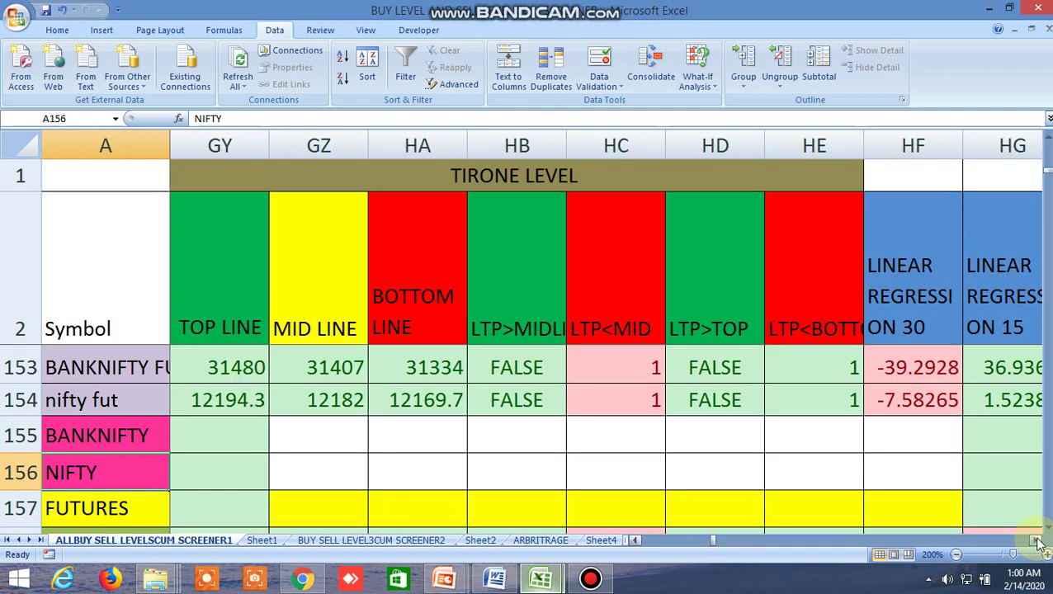
Step: Find the commodity rows from CRUDEOIL to ALUMINI and review them from the HIGH column through the LINEAR REGRESSION columns
drag(714, 544, 629, 547)
scroll(540, 455, up, 1)
scroll(540, 456, up, 3)
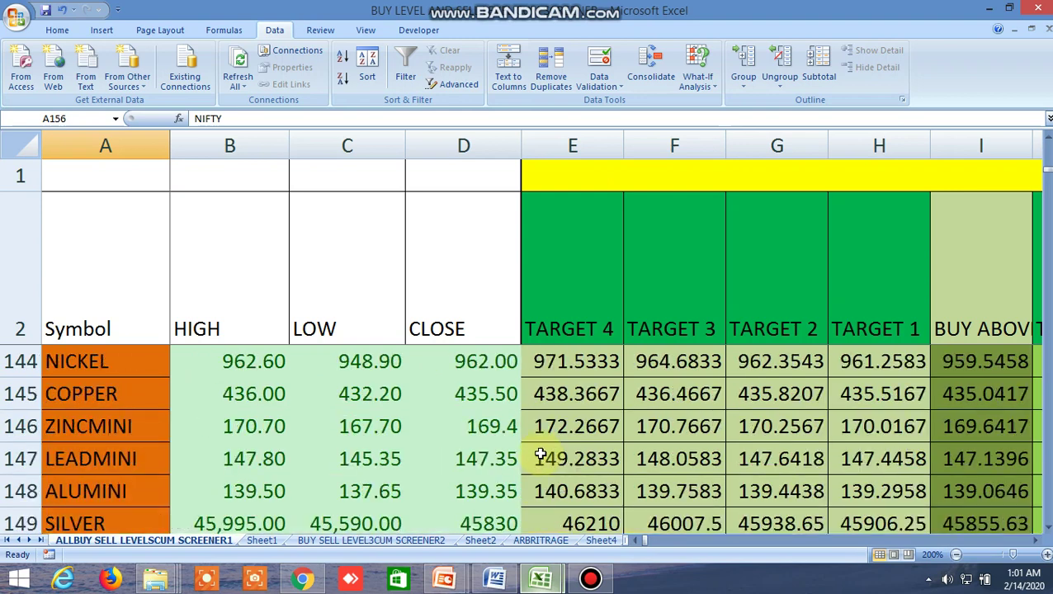
click(1044, 532)
click(1044, 532)
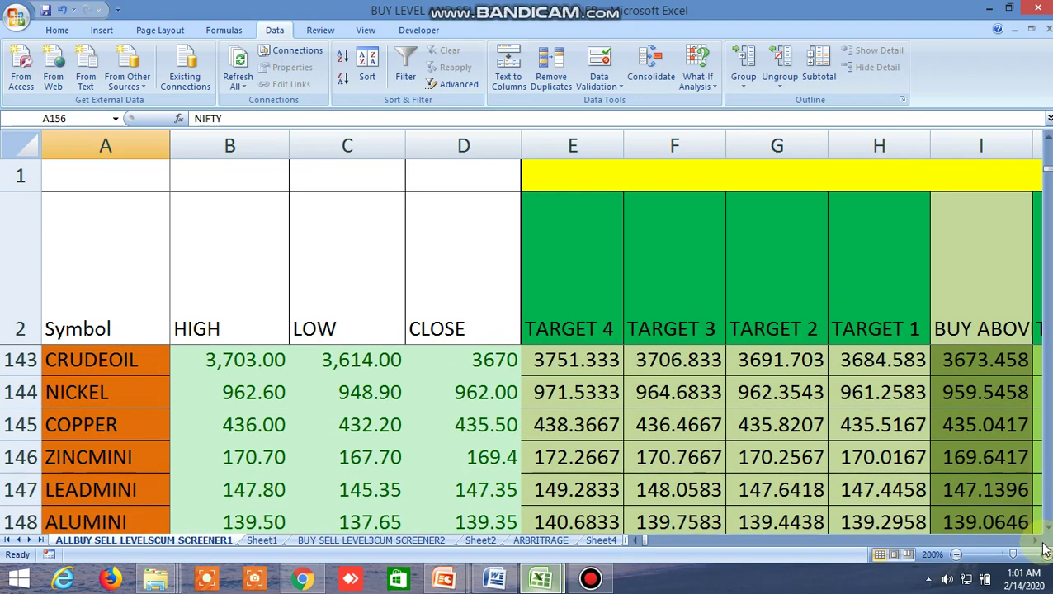
drag(1033, 540, 1035, 544)
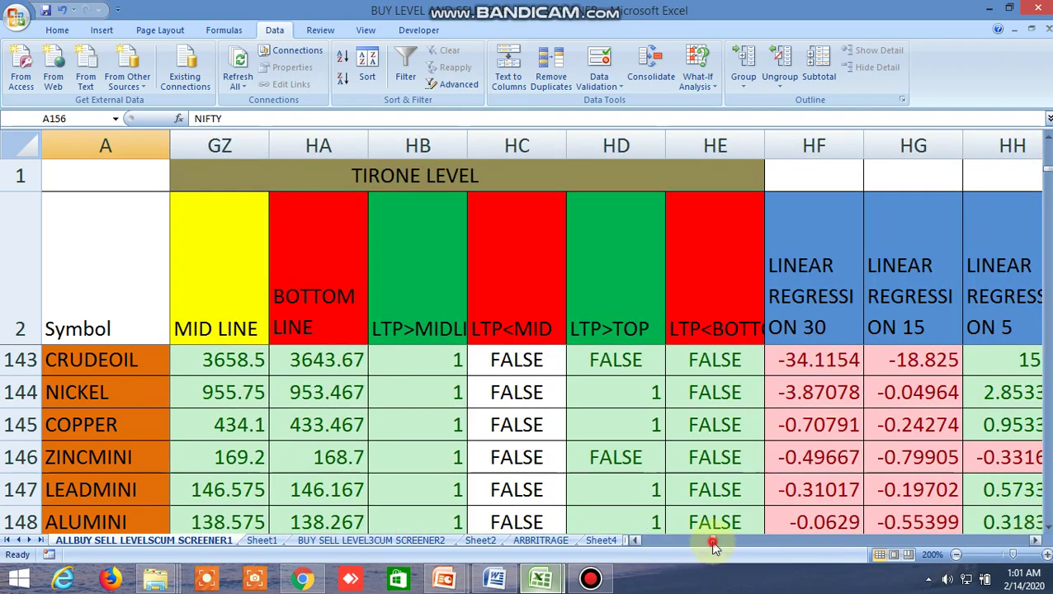
drag(712, 542, 635, 542)
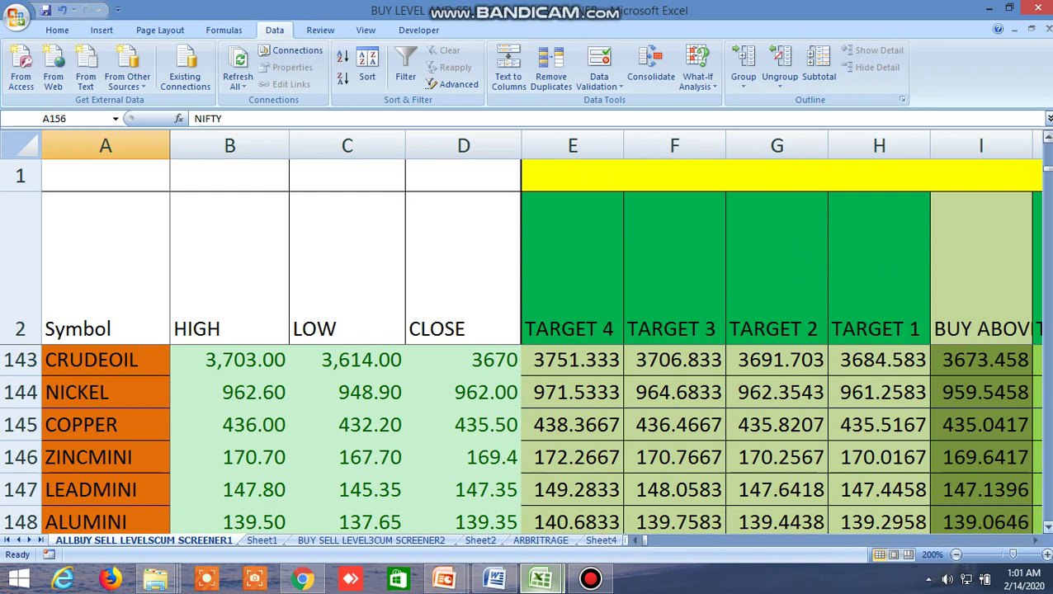
Step: Review the SILVER, GOLD and natural gas rows across every section up to the LINEAR REGRESSION columns
scroll(407, 440, down, 4)
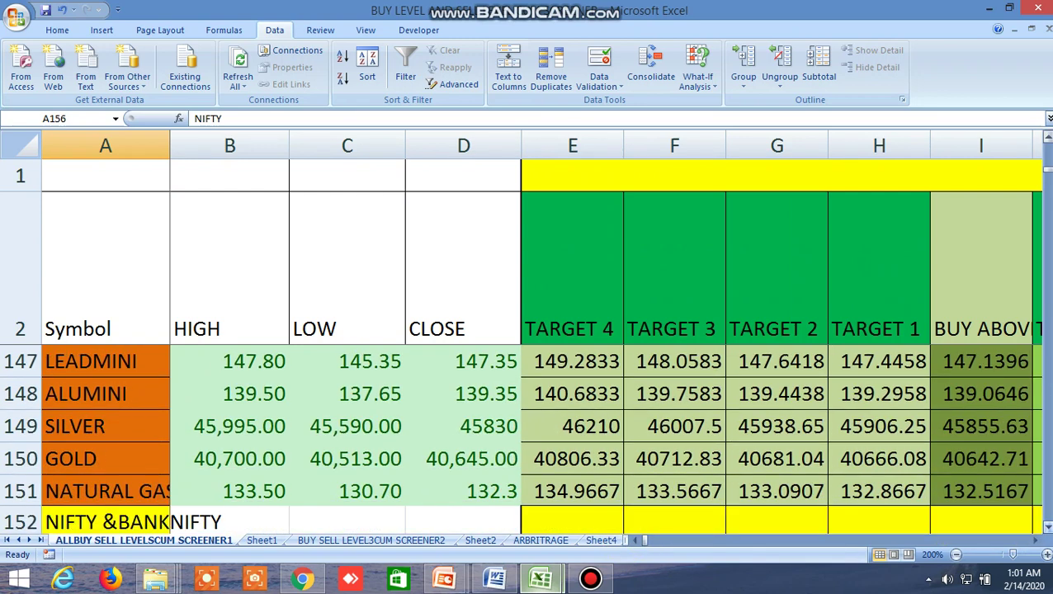
drag(1032, 541, 1035, 541)
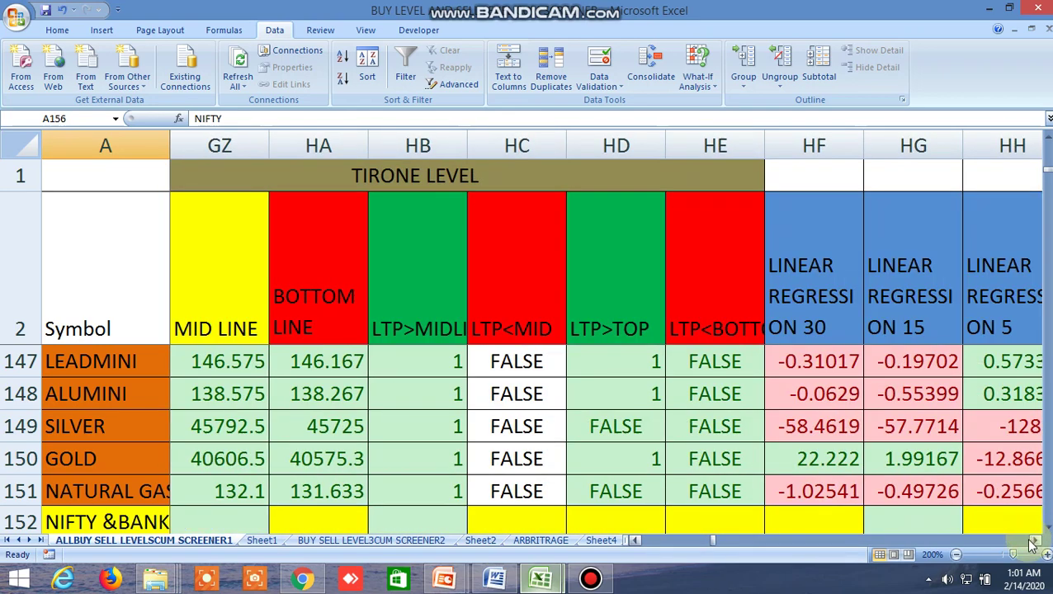
drag(714, 543, 643, 541)
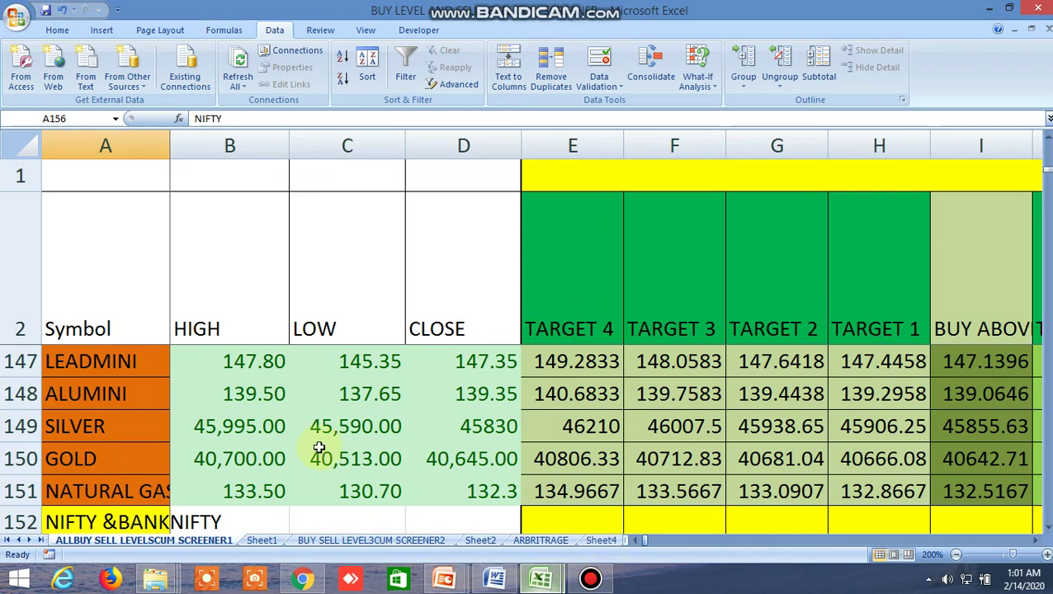
Step: Find the stock rows under FUTURES and review their sell targets and first LTP condition column
scroll(321, 443, down, 2)
scroll(334, 445, down, 2)
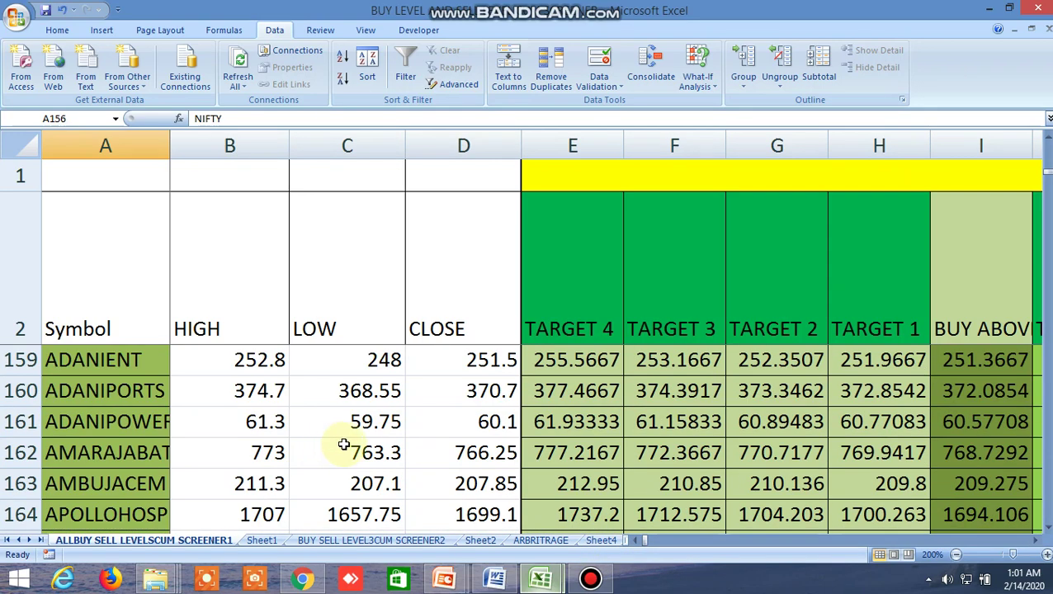
drag(1042, 546, 1041, 544)
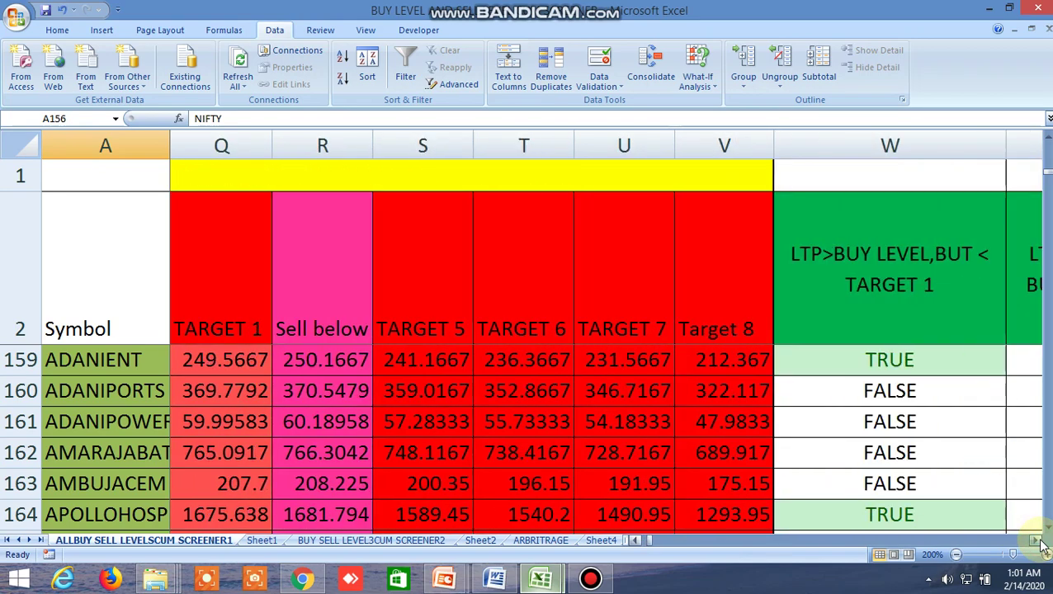
drag(652, 542, 603, 549)
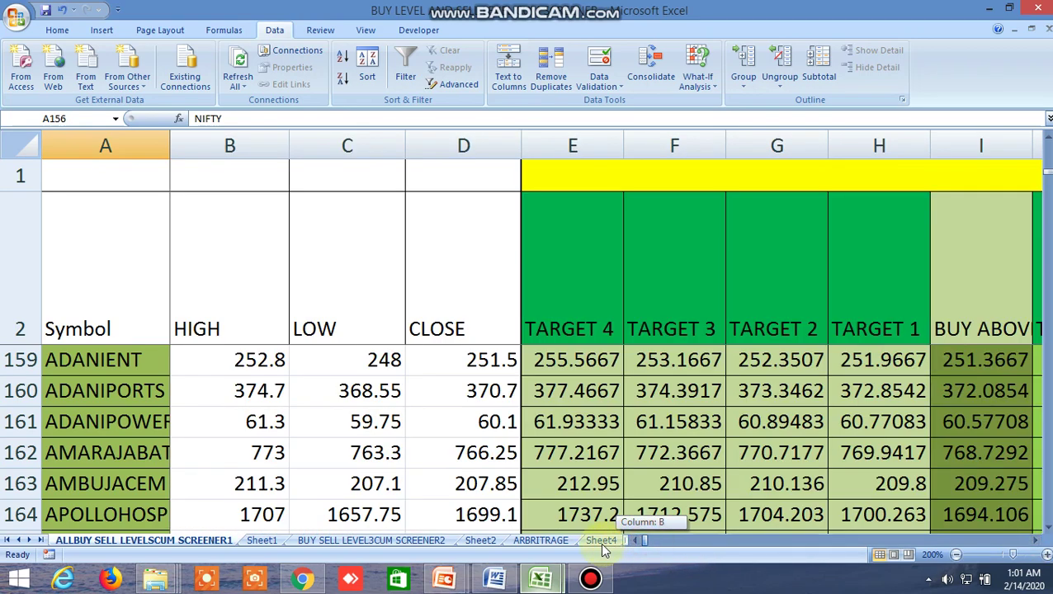
Step: Open the BUY SELL LEVEL3CUM SCREENER2 sheet and examine it from the first symbol row across to the 100 MA and EMA columns
click(422, 542)
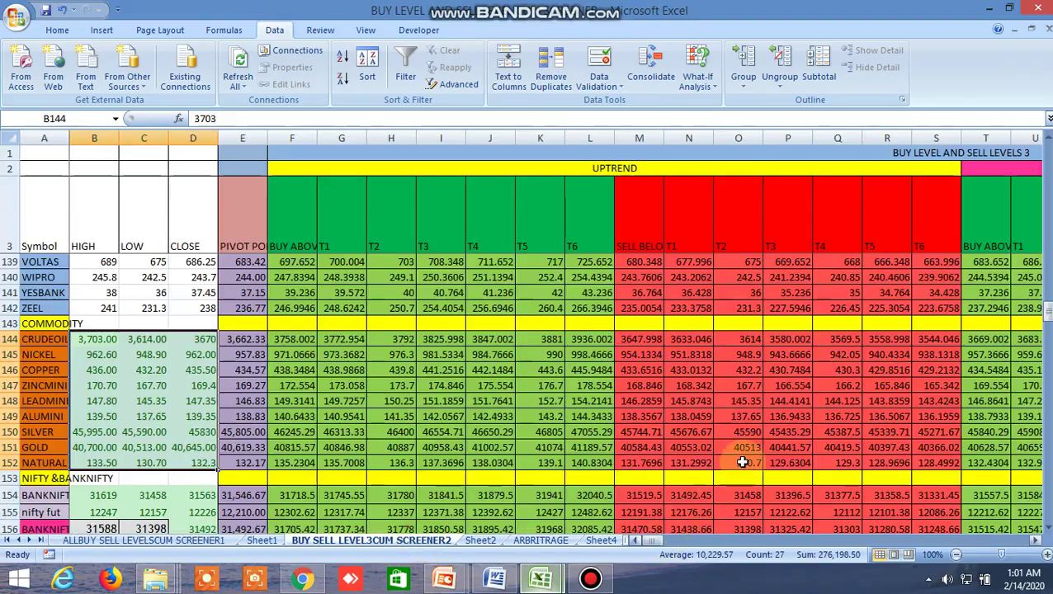
scroll(742, 462, up, 1)
drag(1046, 307, 1046, 157)
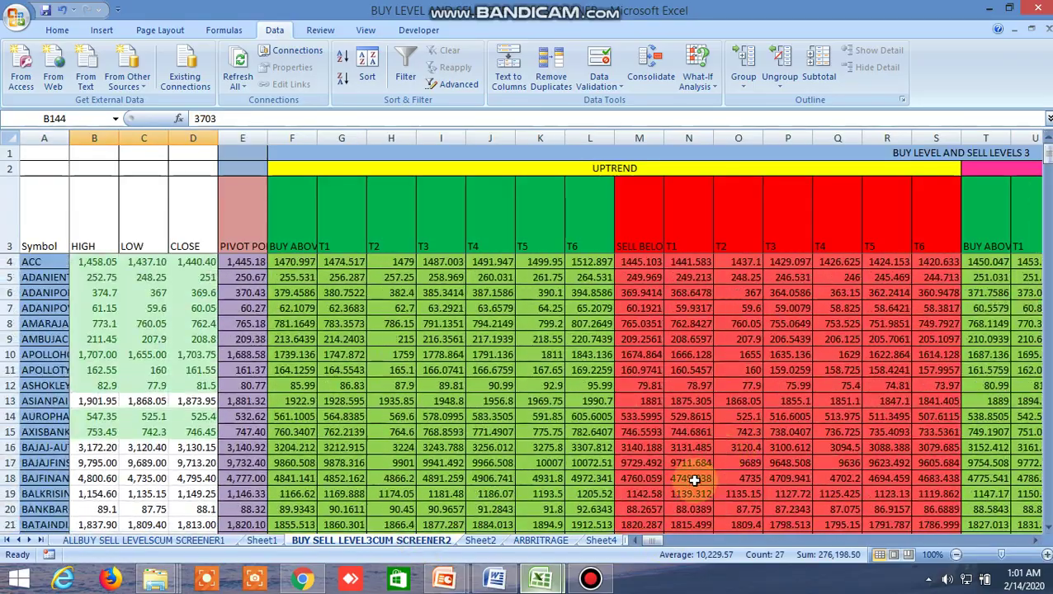
drag(652, 541, 845, 544)
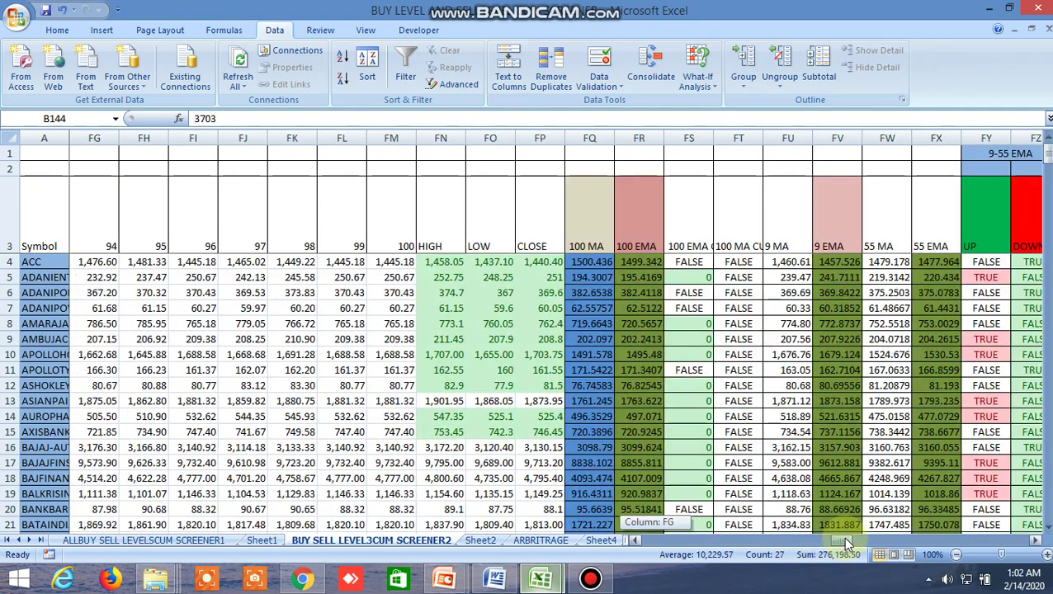
Step: Look down the 100 MA crossover column and inspect the condition formulas for CONCOR and GRASIM
scroll(734, 350, down, 7)
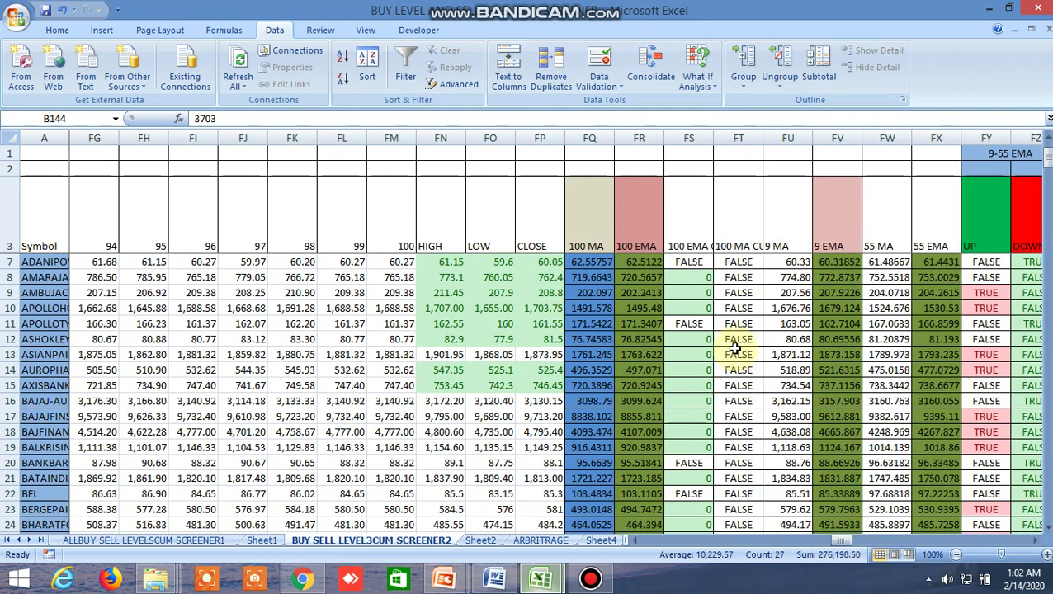
scroll(734, 348, down, 2)
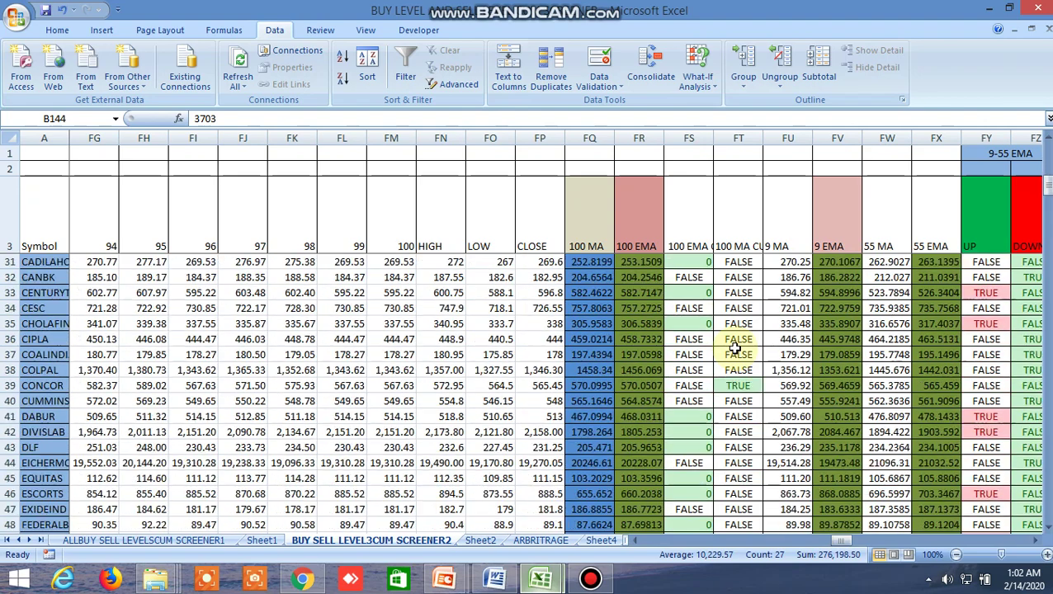
click(747, 386)
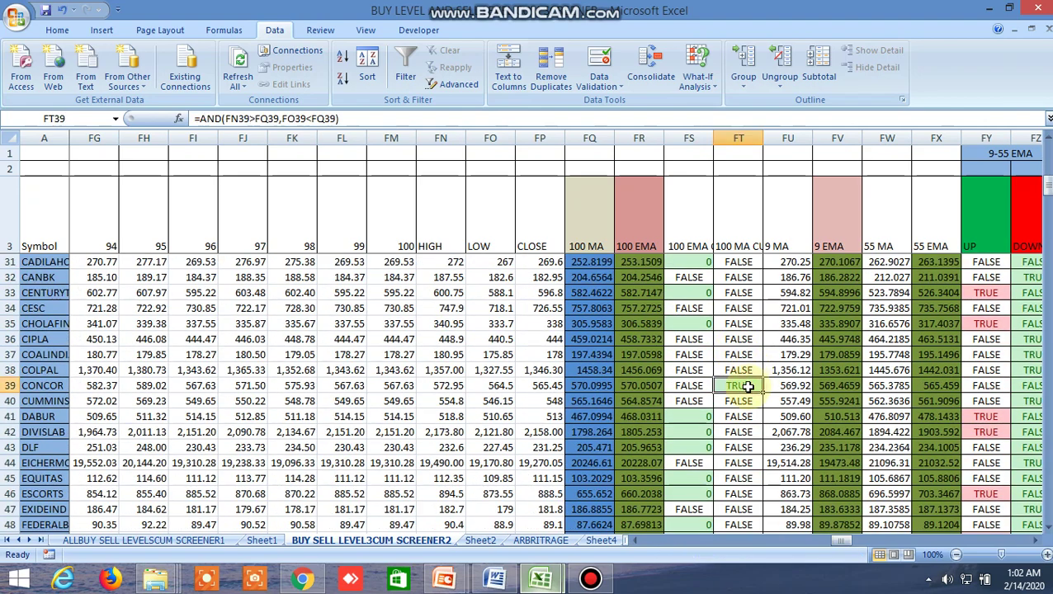
scroll(751, 429, down, 3)
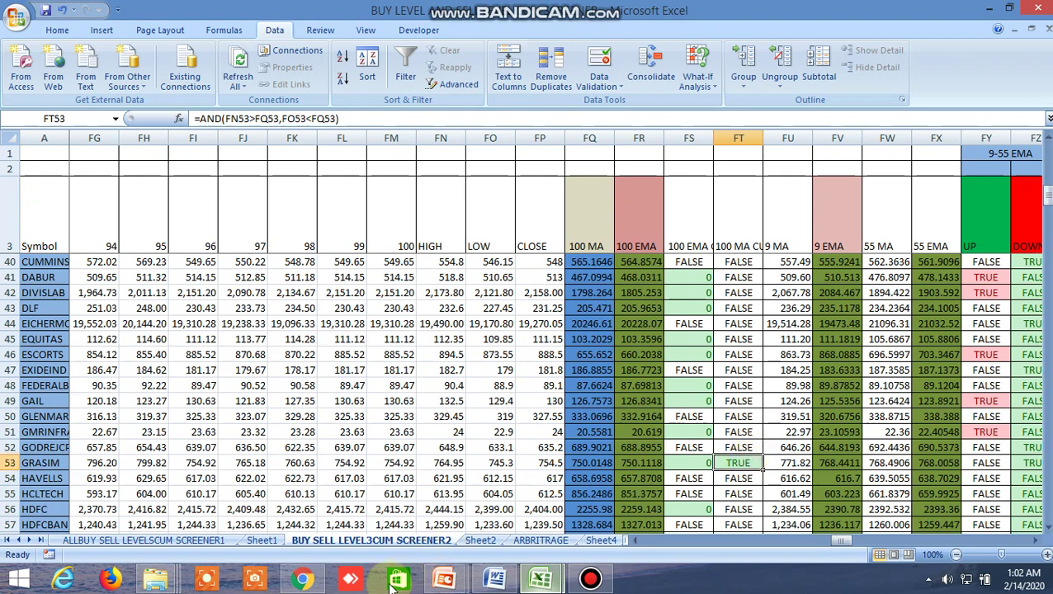
Step: Switch to the Zerodha Kite chart in Chrome and set the NIFTY BANK chart's interval to 1 day
mouse_move(302, 579)
click(370, 457)
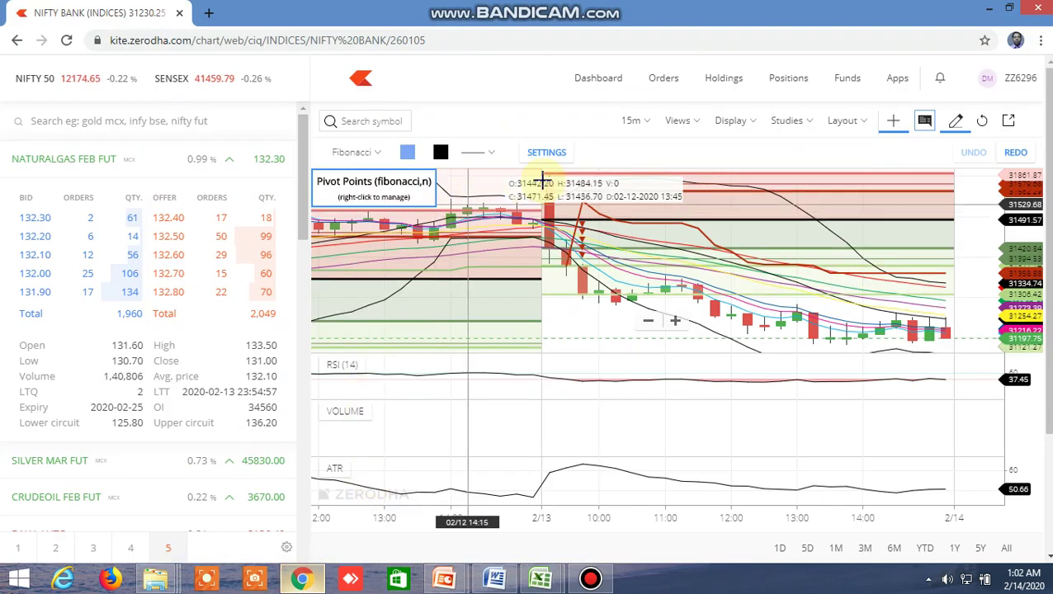
click(650, 124)
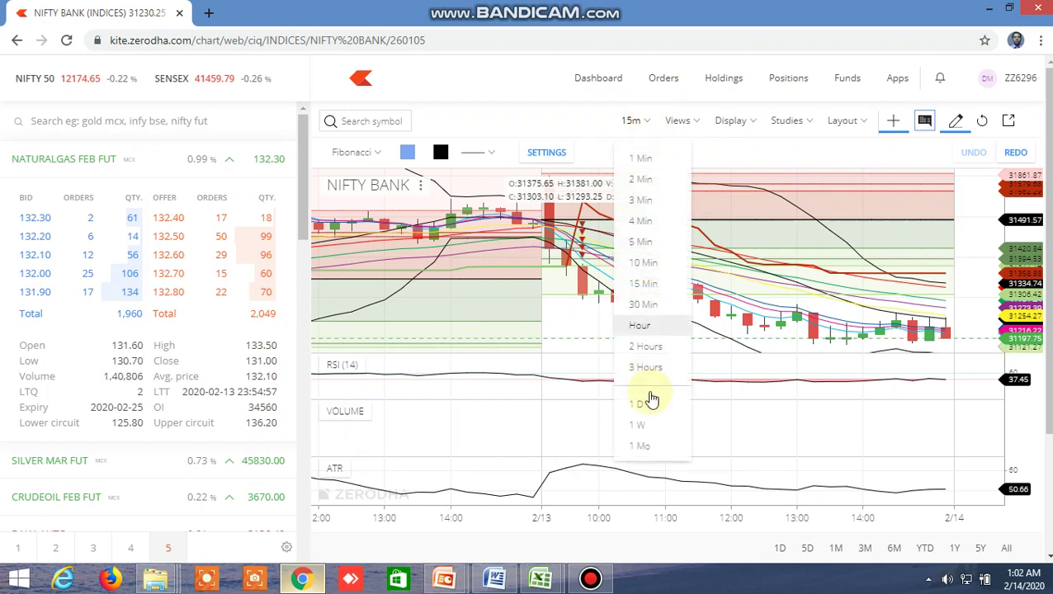
click(648, 407)
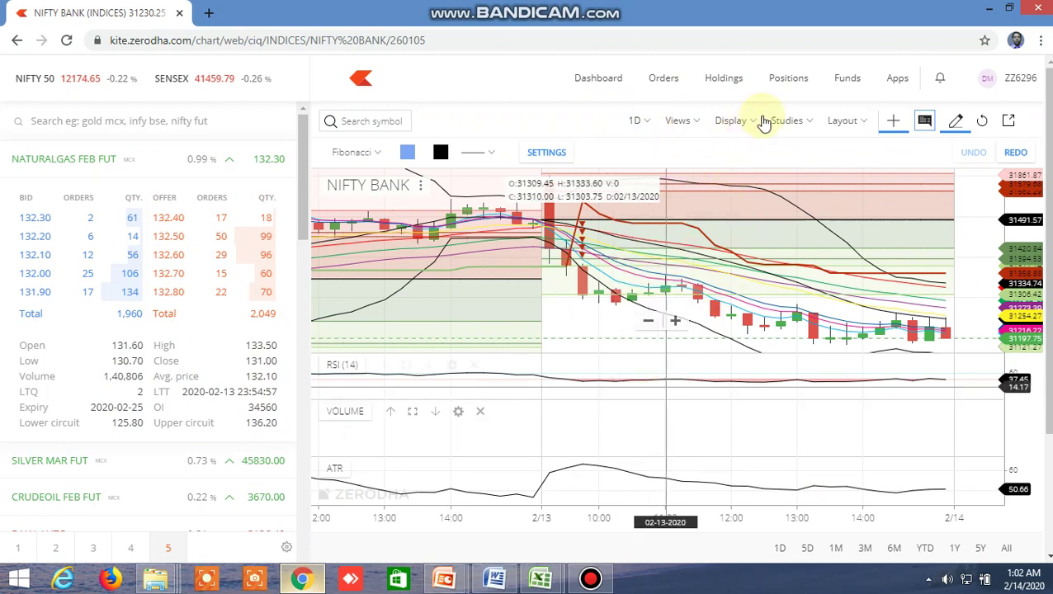
Step: Clear all current studies from the NIFTY BANK chart, undo the stray Fibonacci drawing and turn off the drawing tools
click(801, 120)
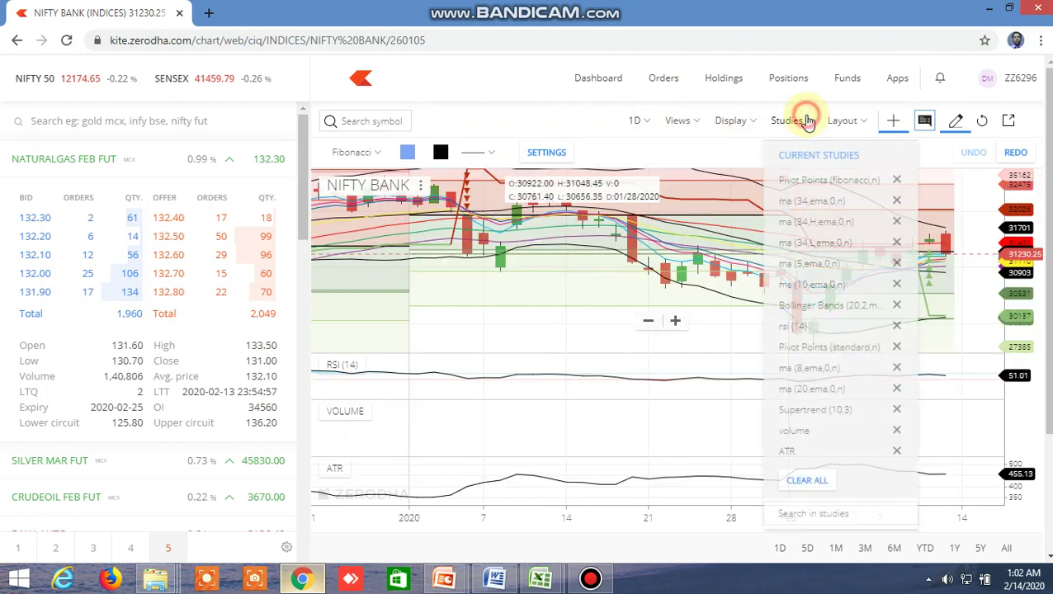
click(807, 487)
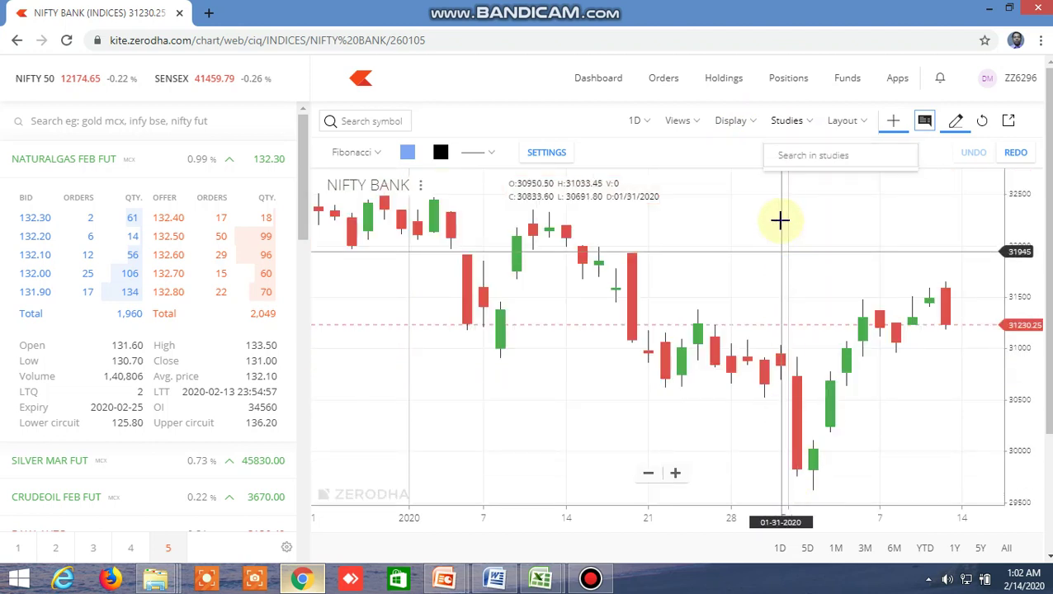
click(701, 171)
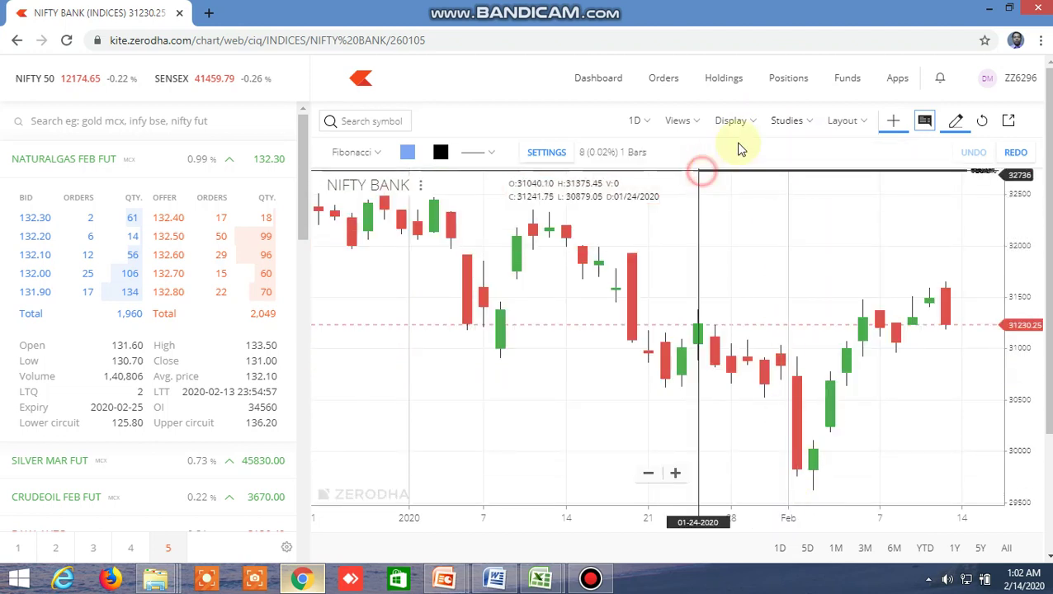
click(782, 224)
click(972, 155)
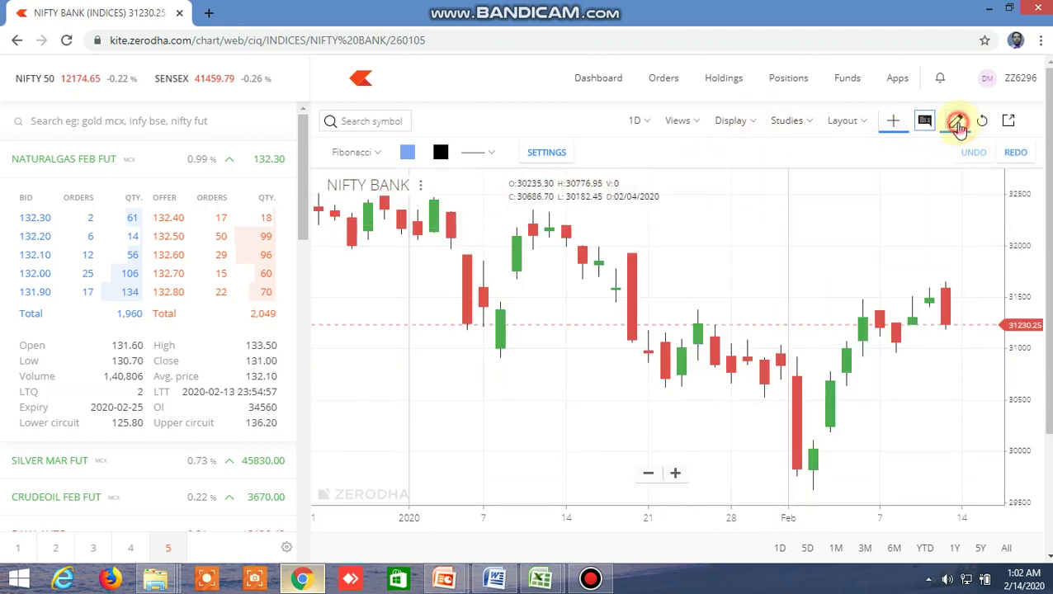
click(955, 123)
Step: Add a Moving Average study with a period of 100 and simple type to the NIFTY BANK chart
click(805, 123)
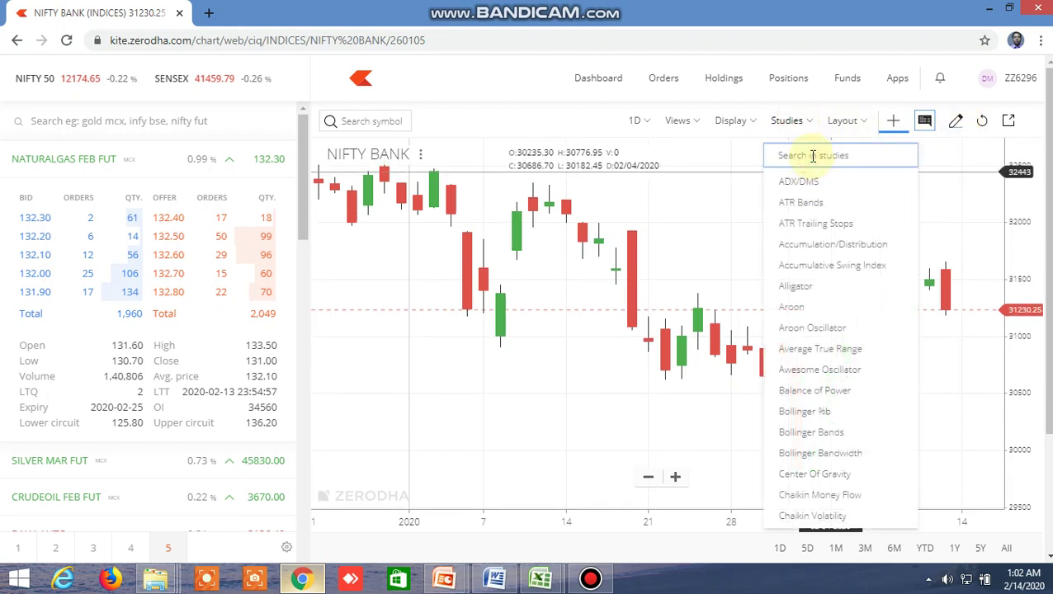
text(moving)
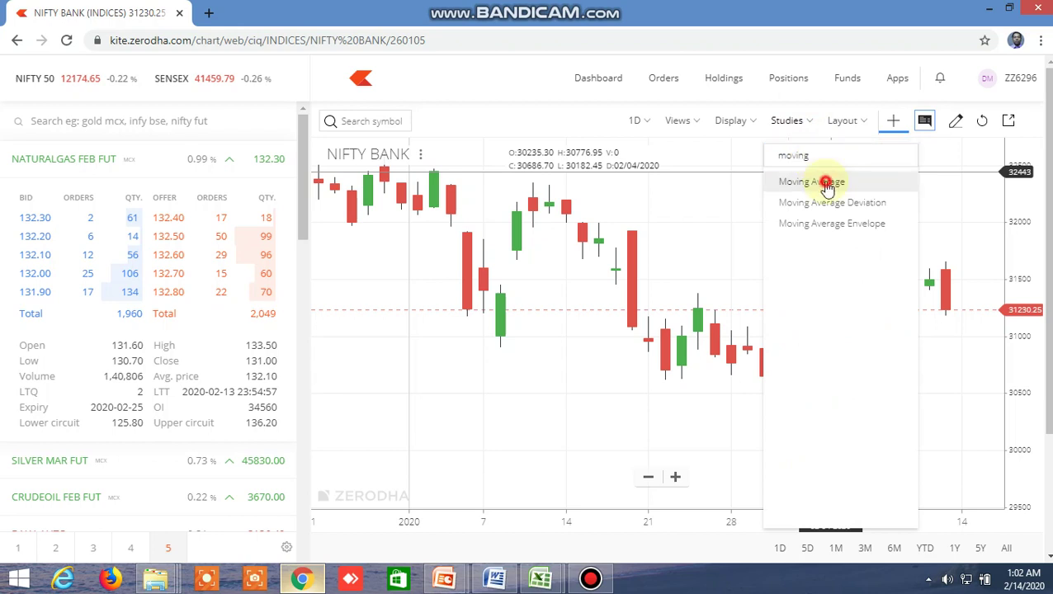
click(817, 181)
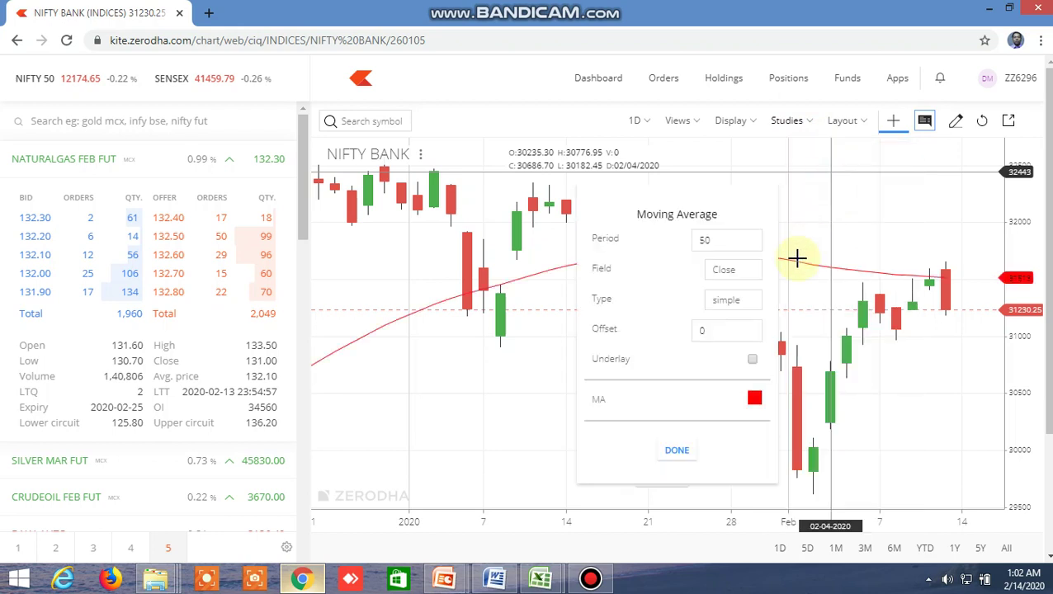
click(718, 240)
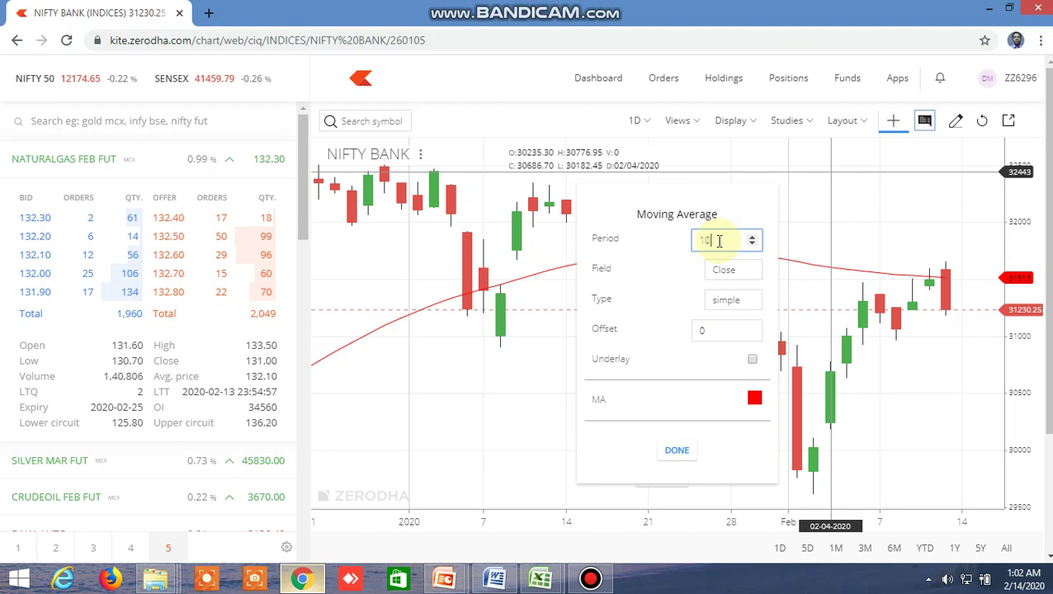
click(678, 450)
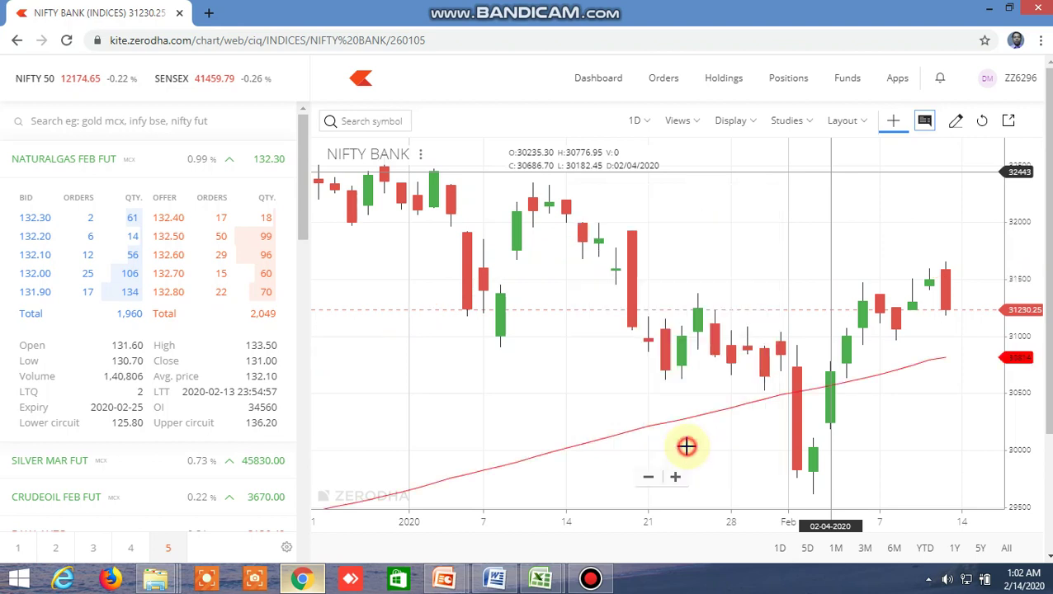
Step: Open the NSE GRASIM chart and examine its latest daily candles against the moving average
click(368, 122)
text(grasim)
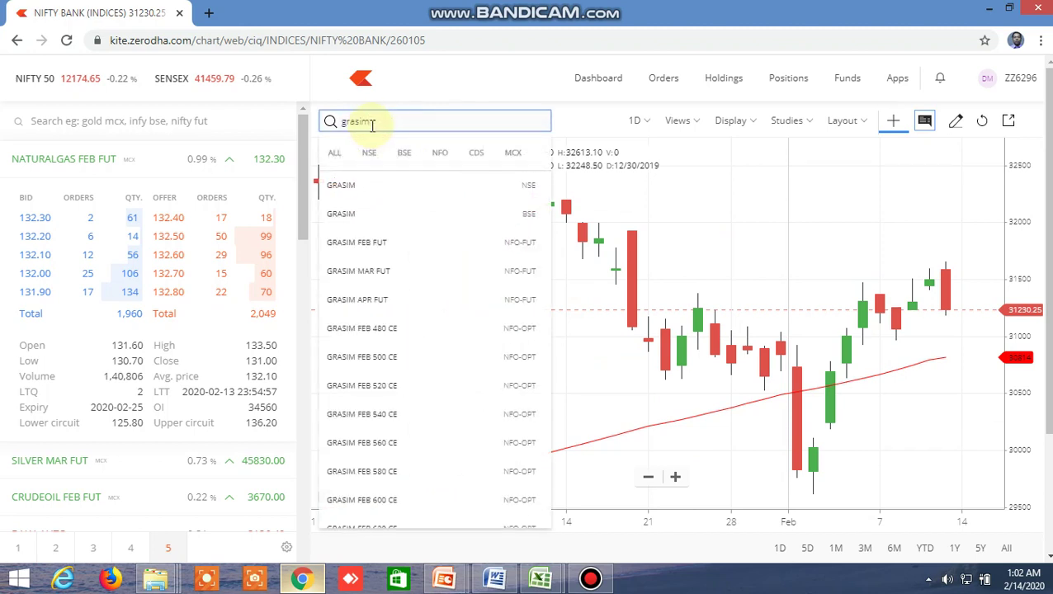
click(352, 187)
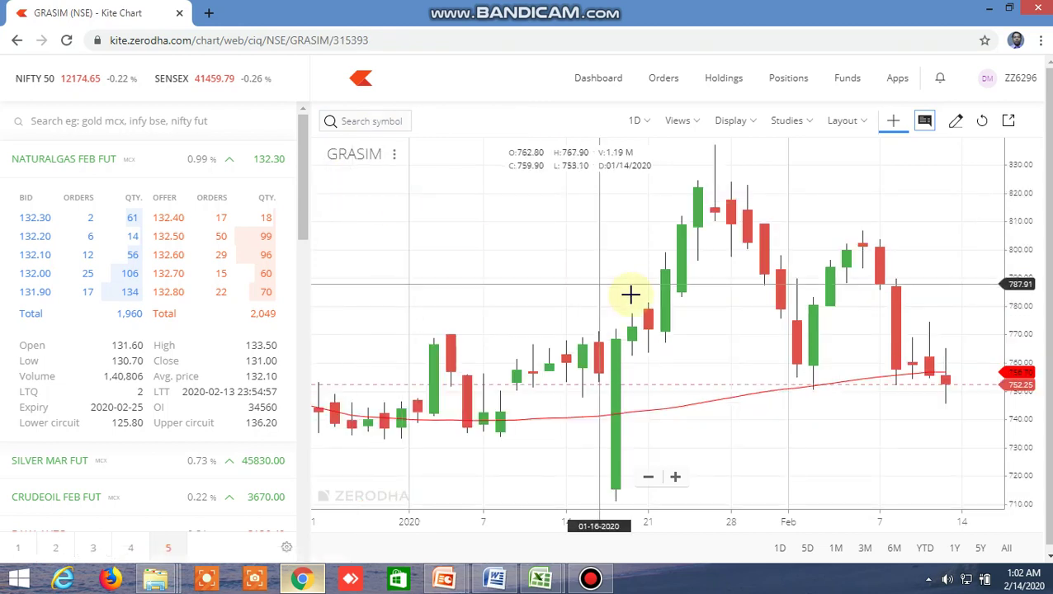
scroll(923, 417, up, 3)
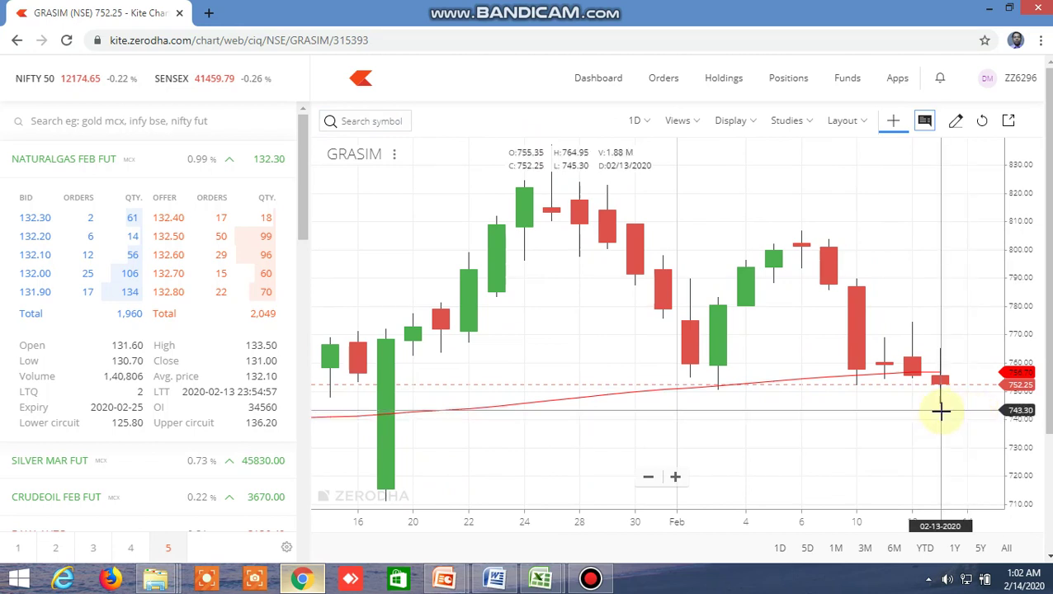
Step: Switch back to the screener workbook in Excel and inspect the 100 MA crossover formulas for ICICIPRULI and INFRATEL
mouse_move(541, 578)
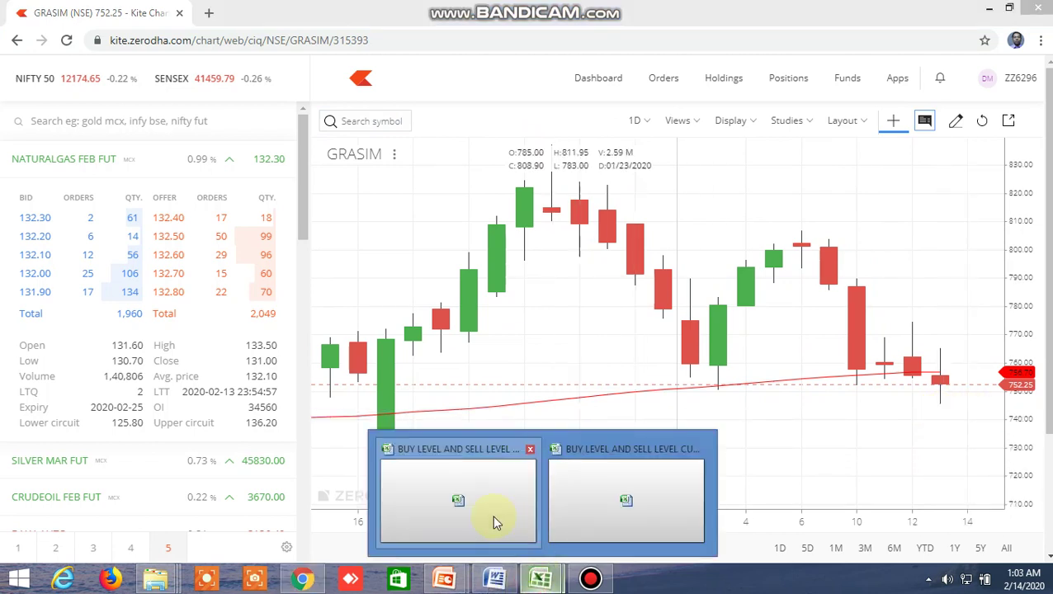
click(491, 513)
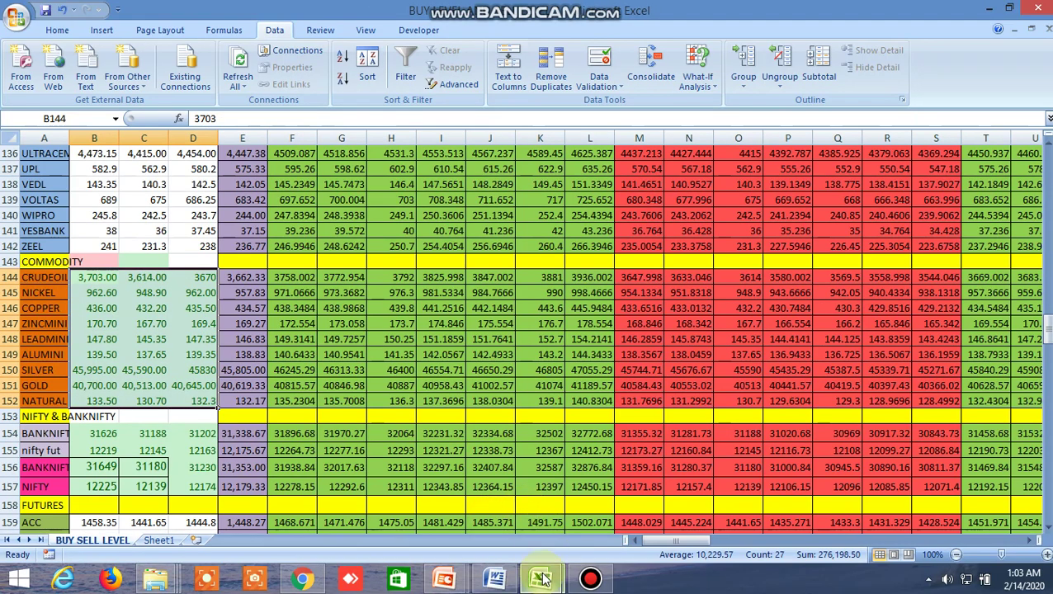
click(626, 520)
scroll(770, 506, down, 4)
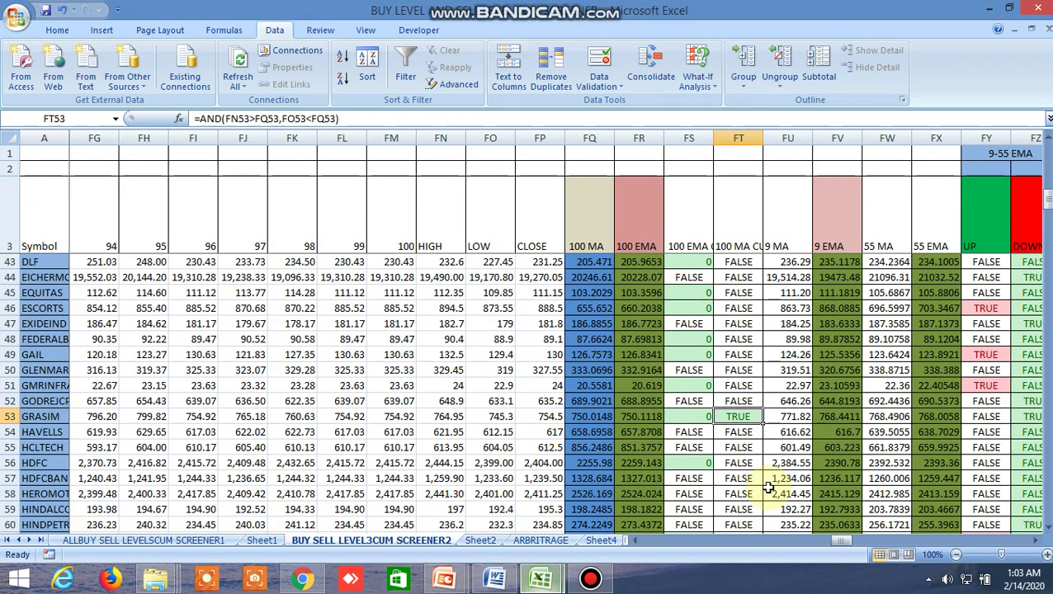
click(746, 447)
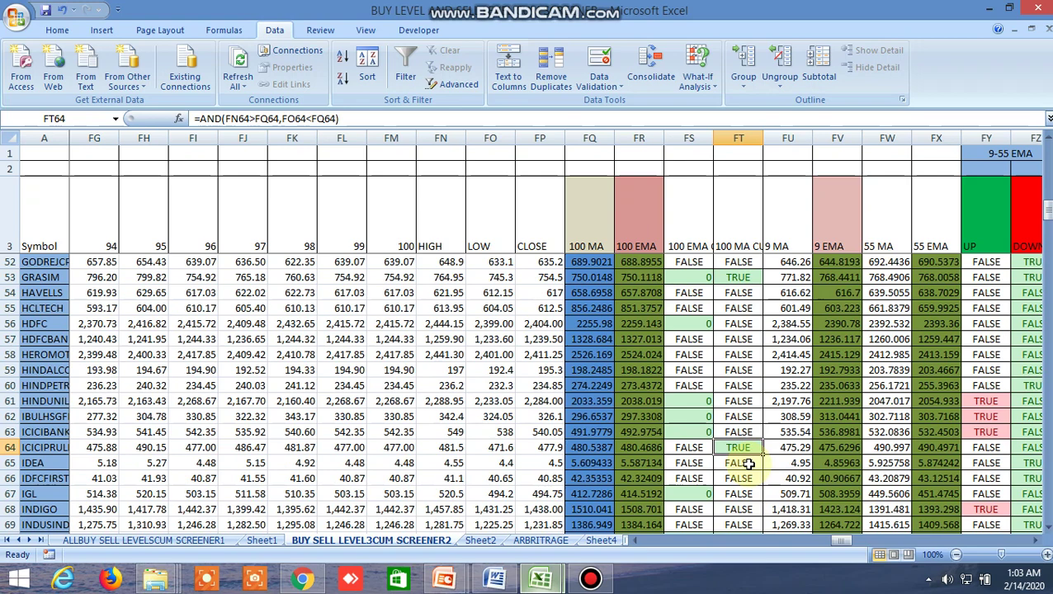
scroll(748, 464, down, 2)
click(744, 448)
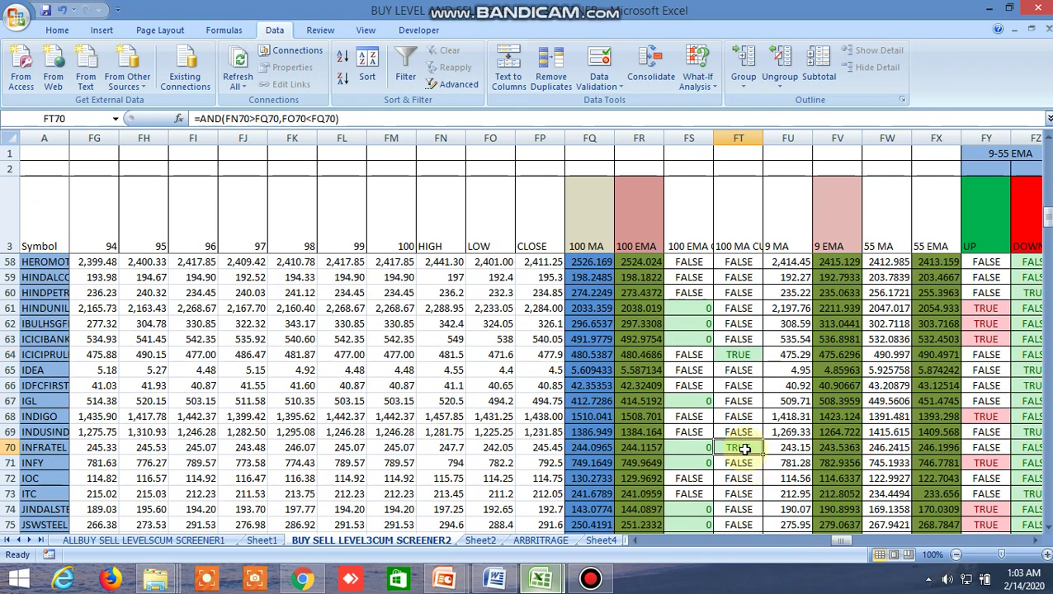
Step: Go through the sheets after BUY SELL LEVEL3CUM SCREENER2 and open INSIDE THE BAR WITH NR7
click(601, 541)
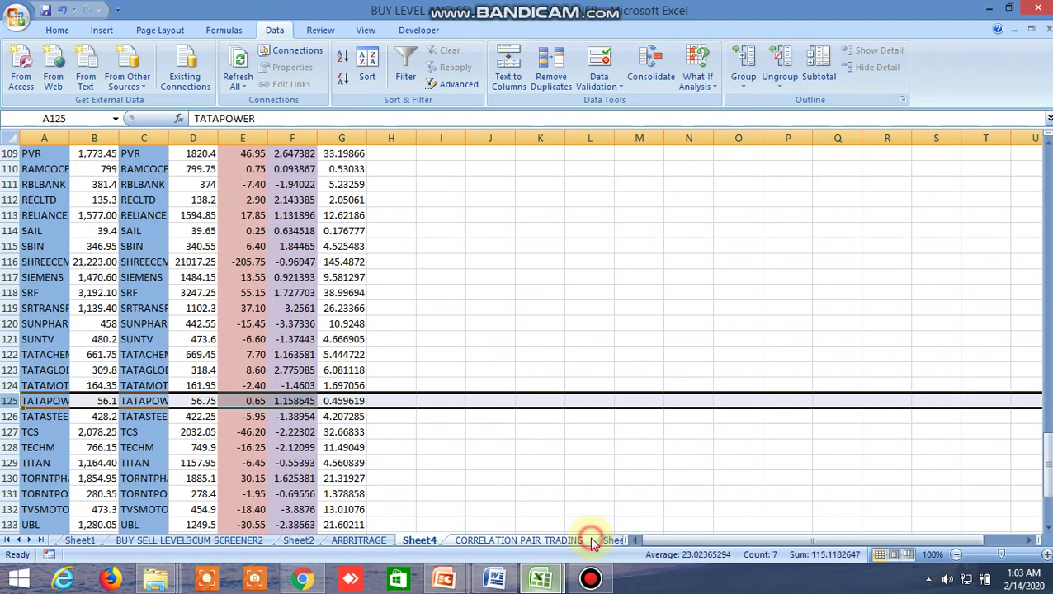
click(591, 540)
click(613, 541)
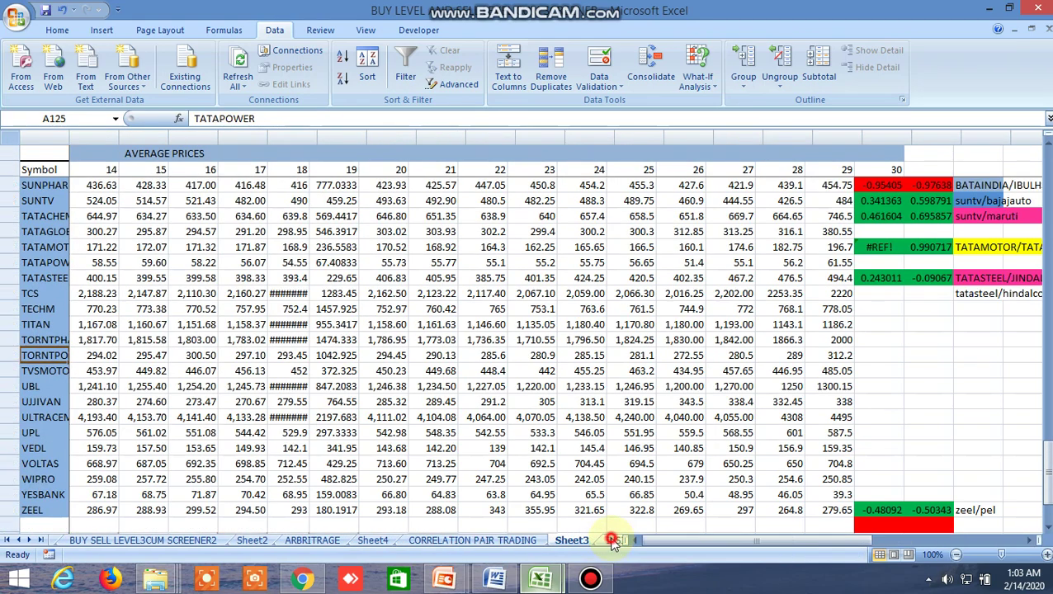
click(613, 541)
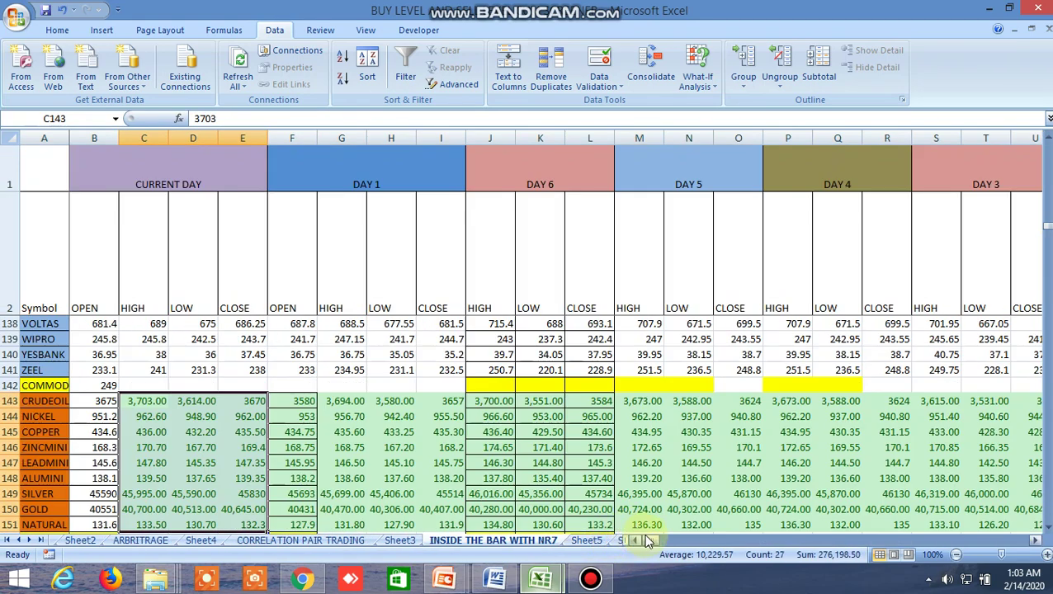
Step: Inspect ACC's 1 DAY, NR7 and NR4 condition formulas under INSIDE THE BAR
drag(651, 542, 664, 547)
scroll(532, 417, up, 5)
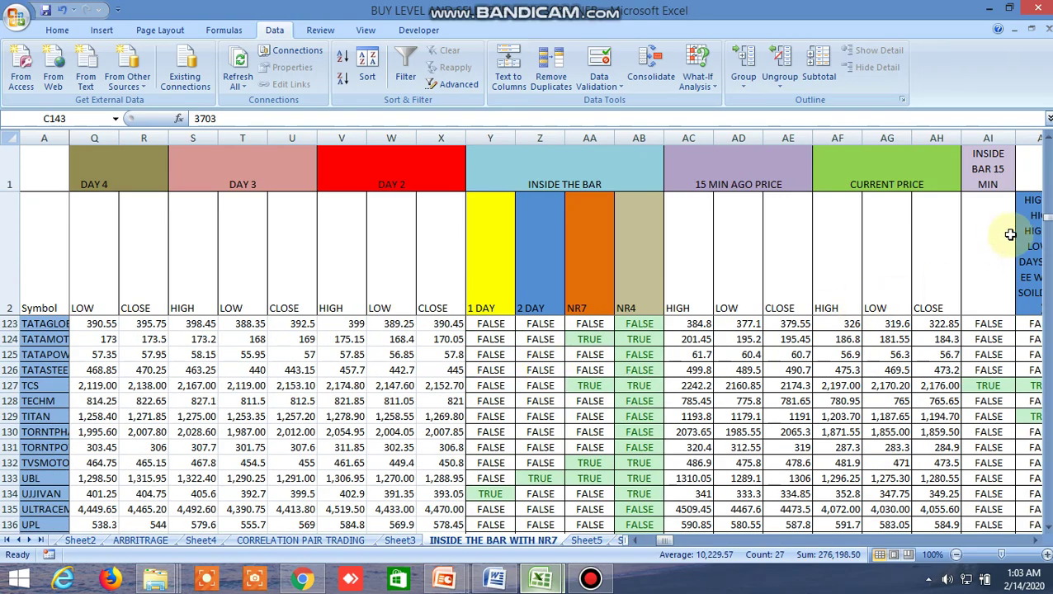
drag(1046, 219, 1046, 142)
click(492, 325)
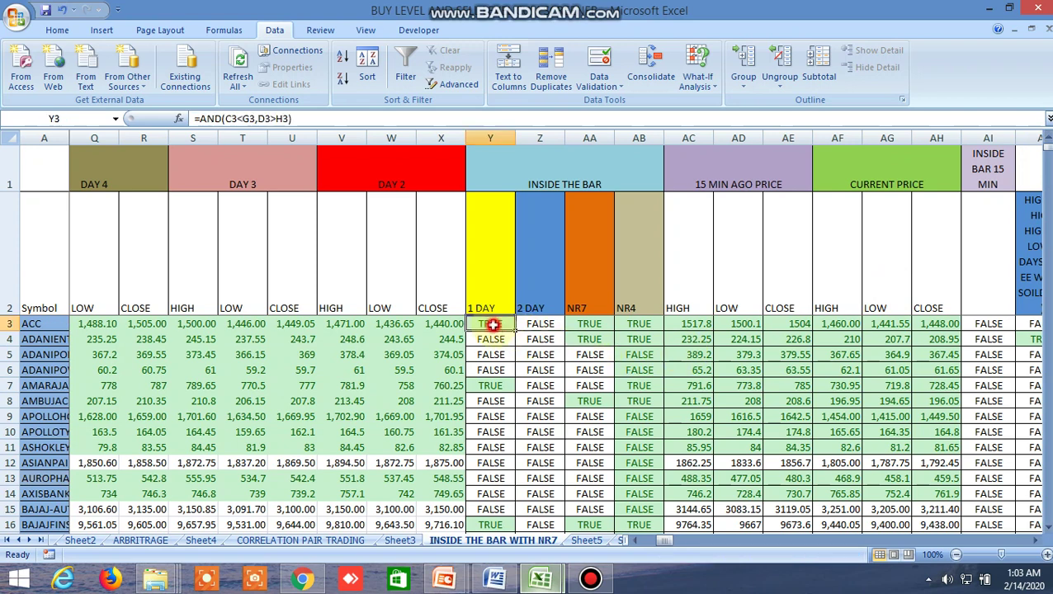
click(594, 328)
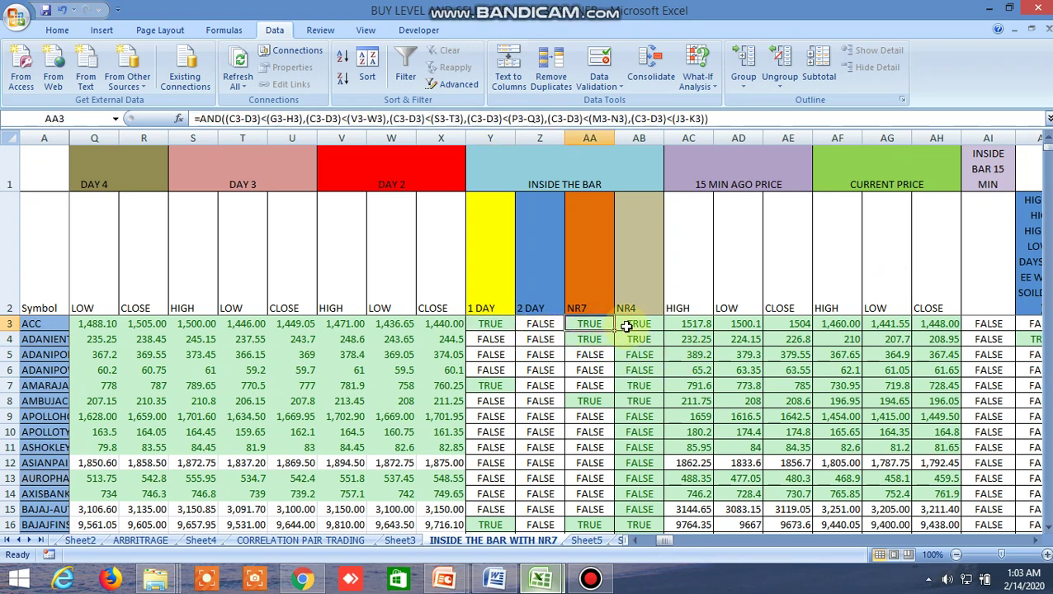
click(634, 324)
Step: Switch to the Kite chart in Chrome, open the NSE ACC chart and examine its most recent daily candles
click(303, 576)
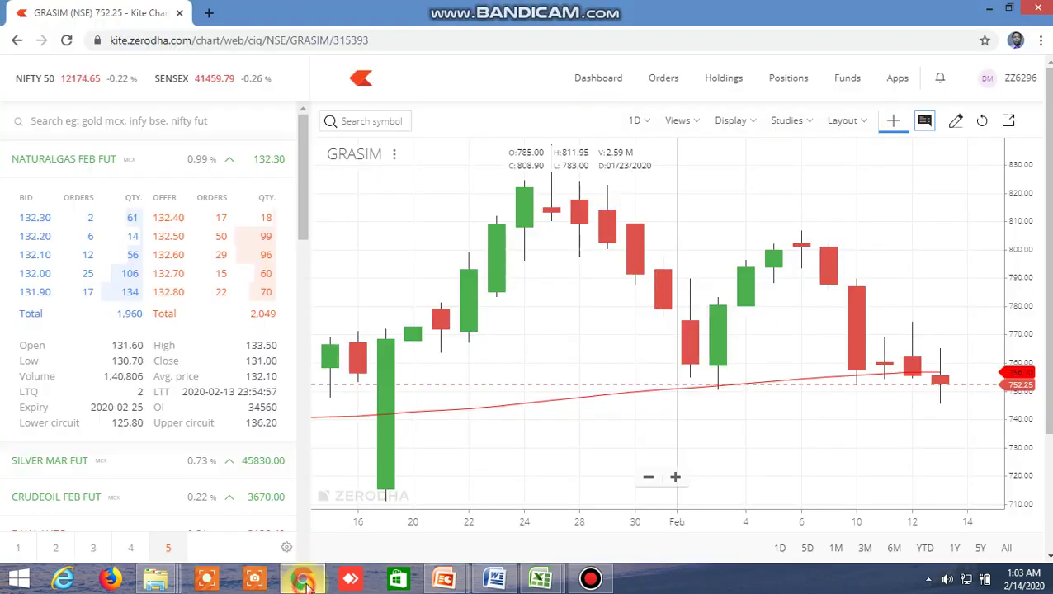
click(374, 118)
text(acc)
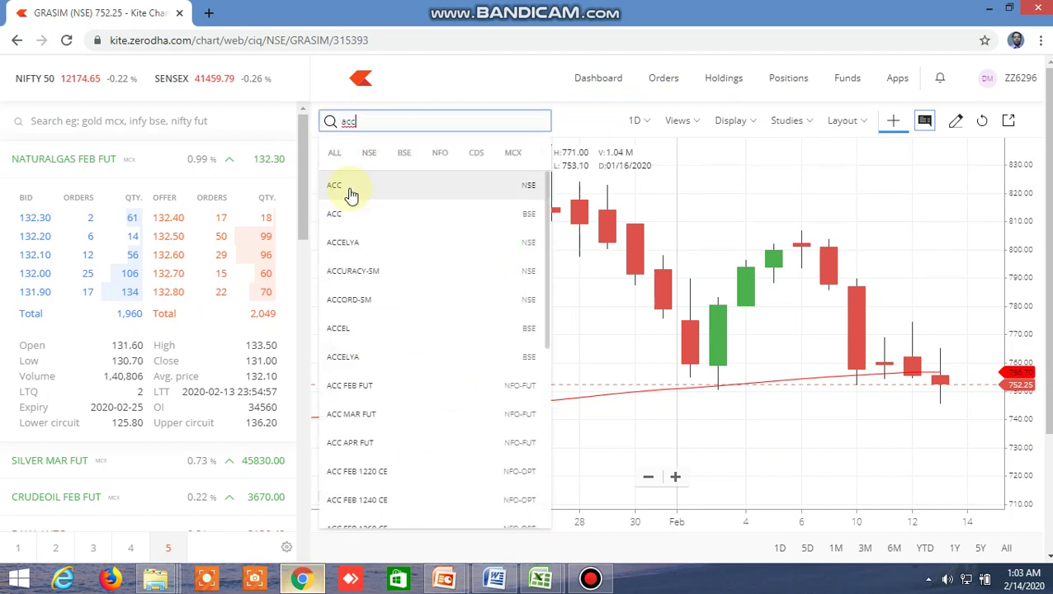
click(348, 189)
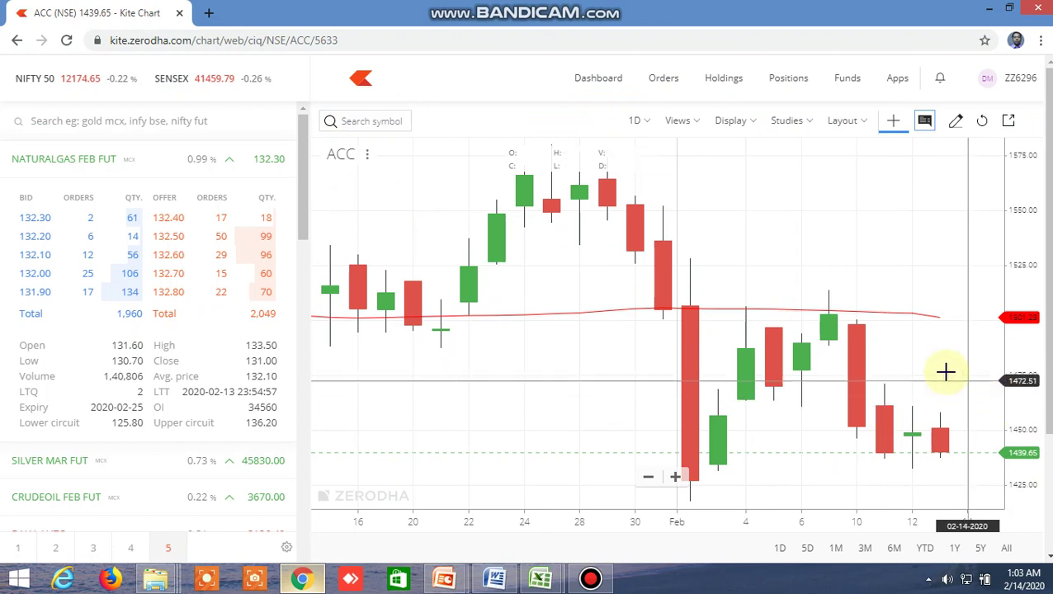
scroll(942, 372, up, 3)
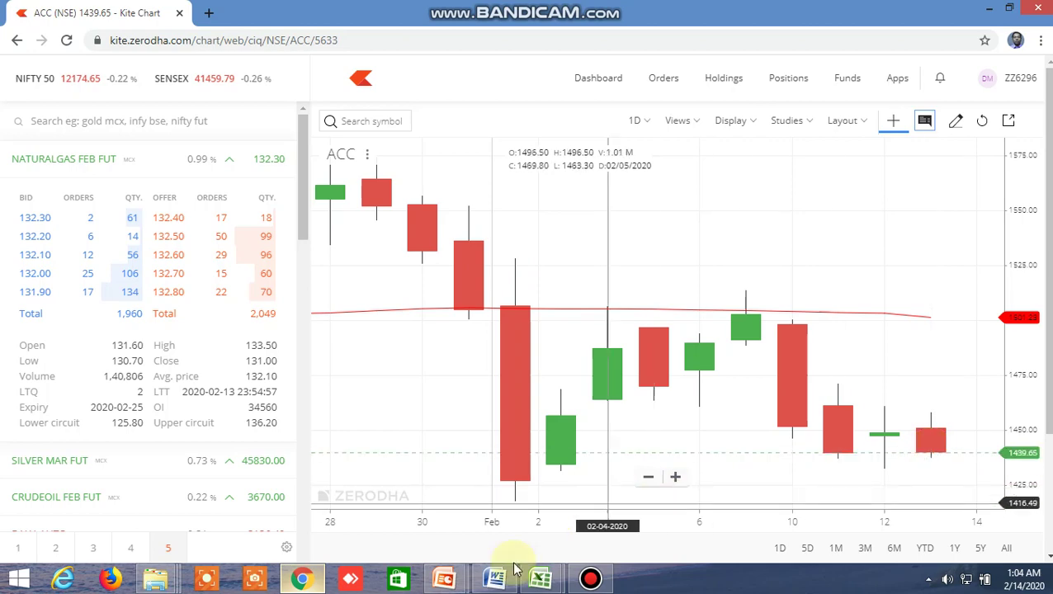
Step: Return to the screener workbook in Excel and inspect the INSIDE THE BAR conditions for AMARAJA, AMBUJAC and BAJAJFINS
mouse_move(540, 577)
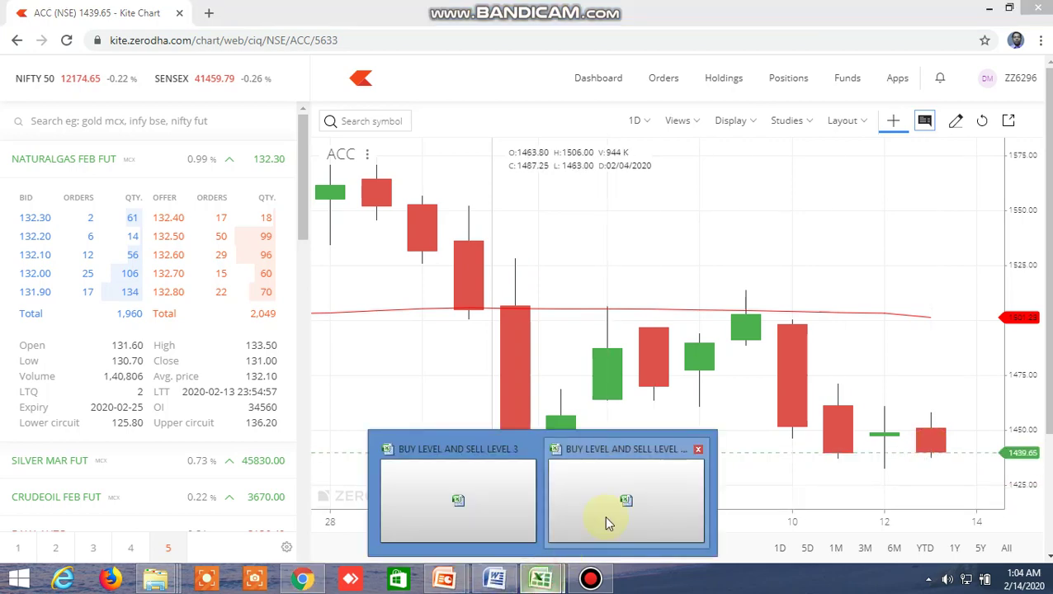
click(604, 515)
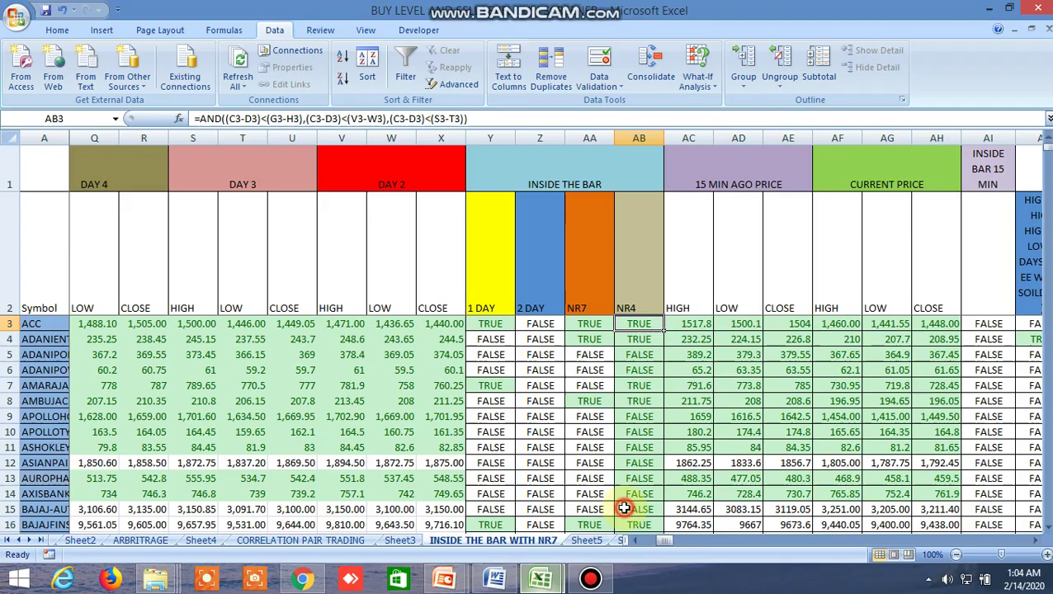
click(504, 389)
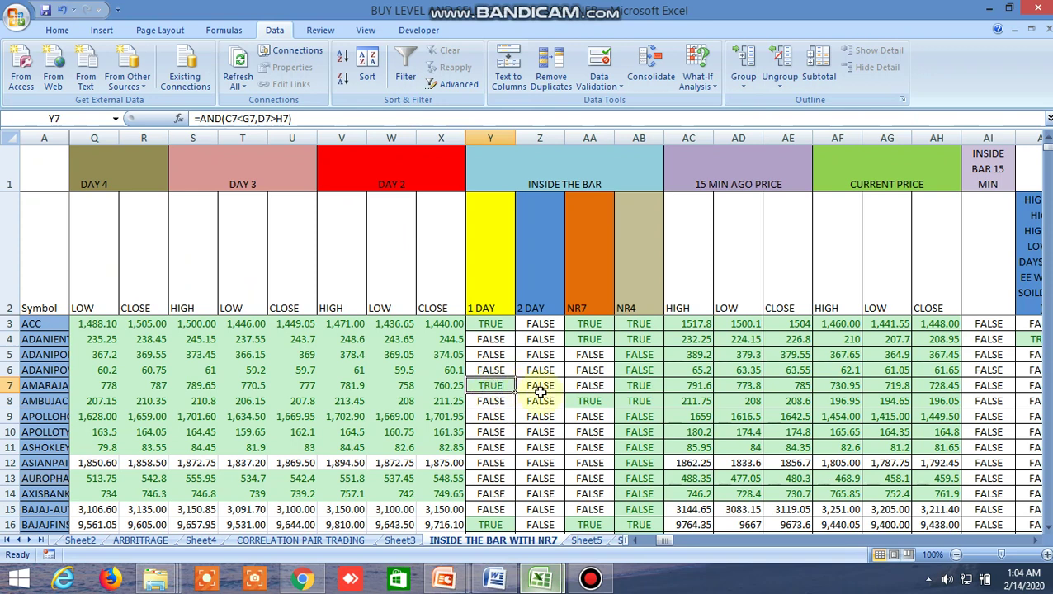
click(629, 387)
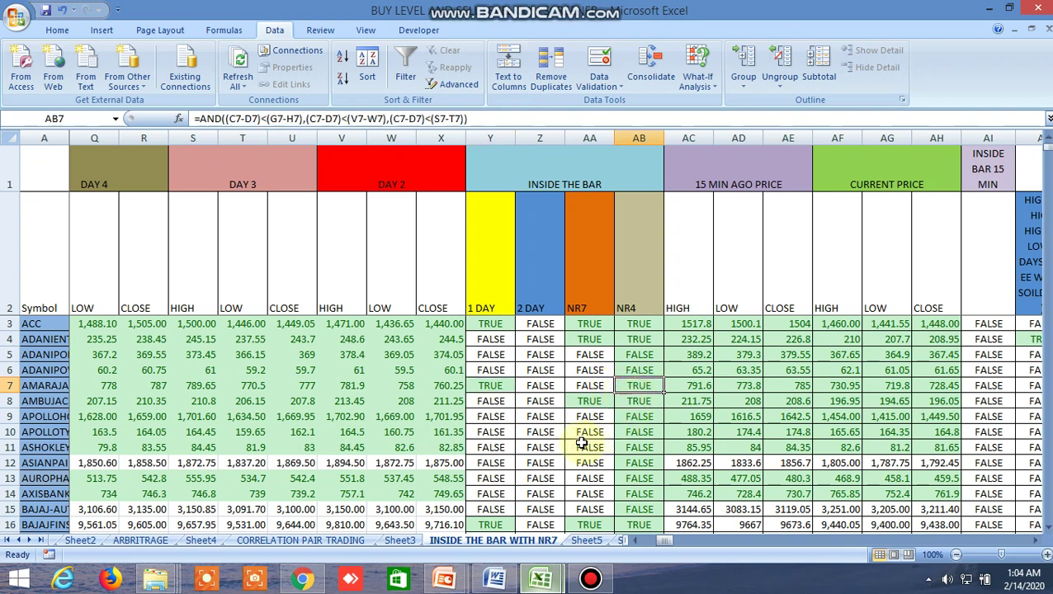
click(589, 399)
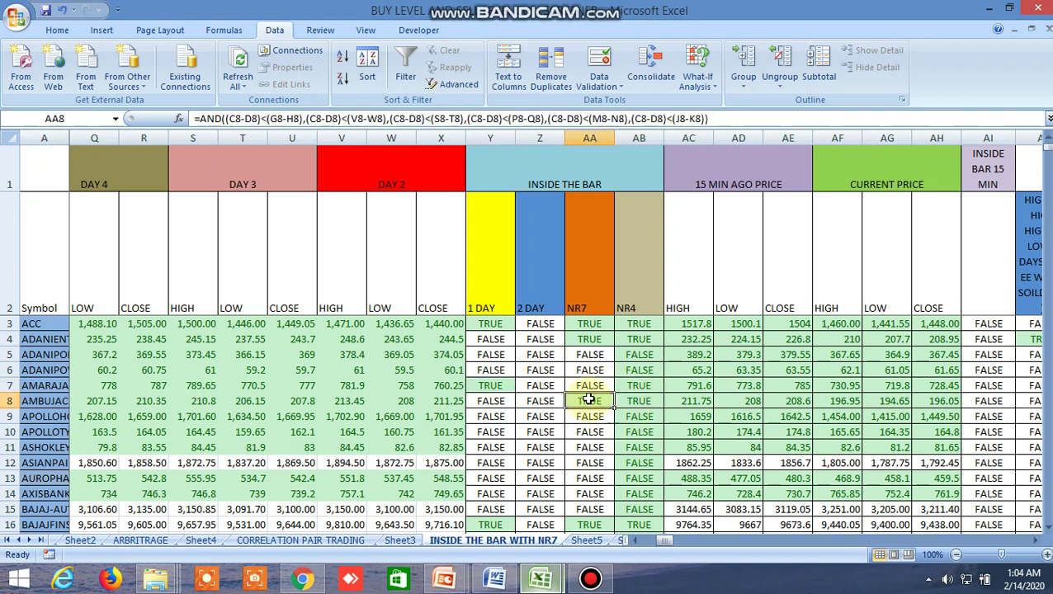
click(642, 404)
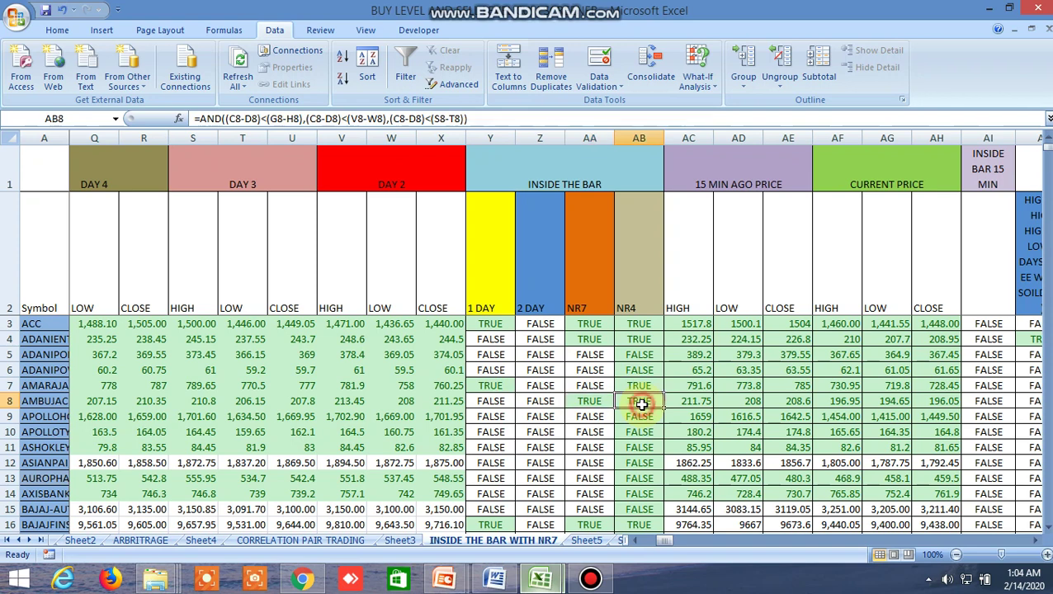
scroll(596, 448, down, 2)
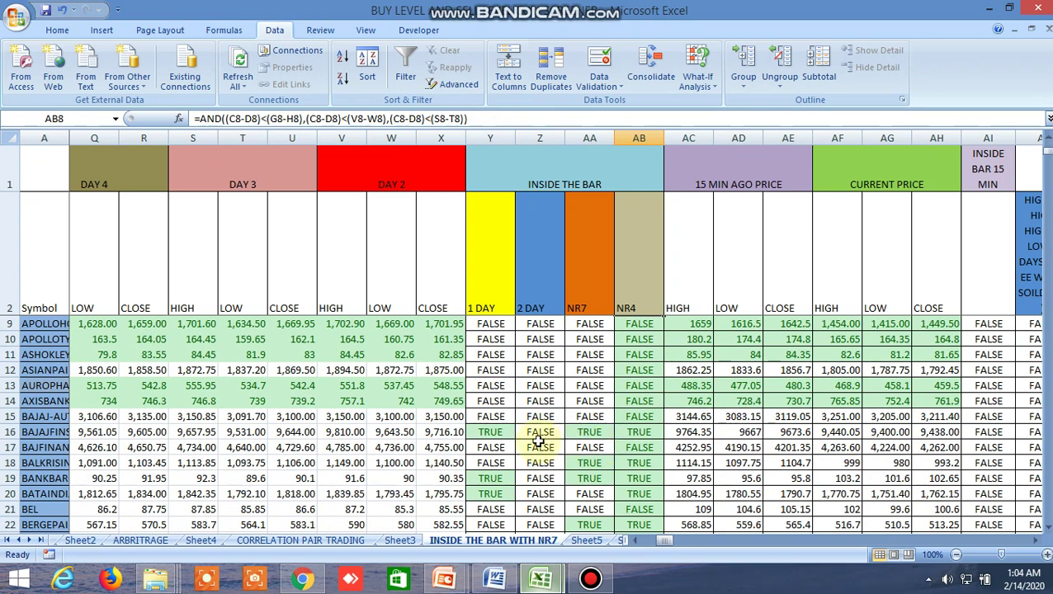
click(492, 430)
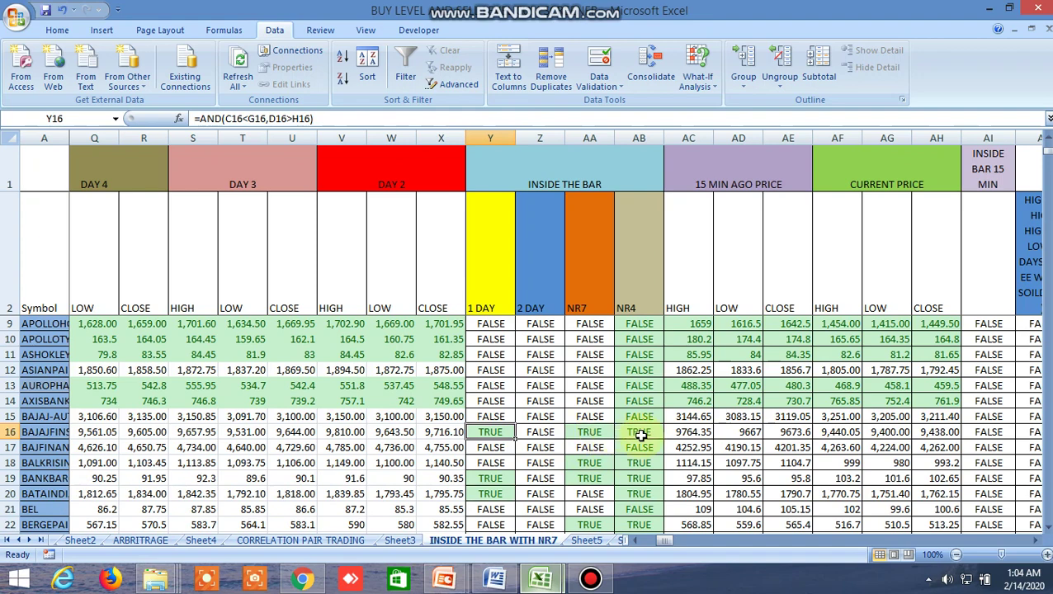
Step: Switch to the Kite chart in Chrome, open the NSE BAJAJFINSV chart and examine its recent daily candles
mouse_move(302, 577)
click(384, 392)
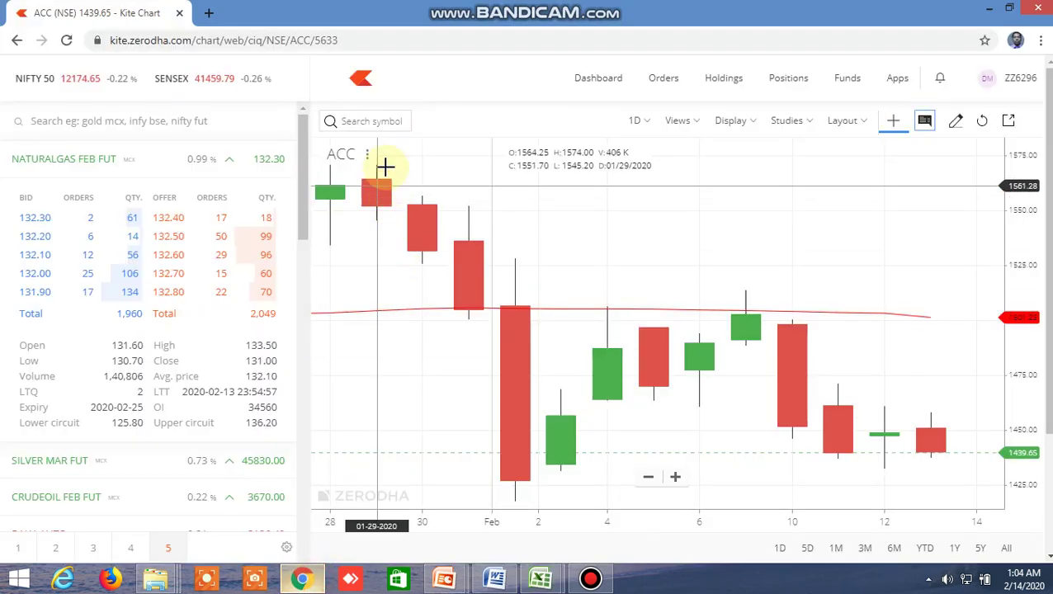
click(374, 126)
text(ba)
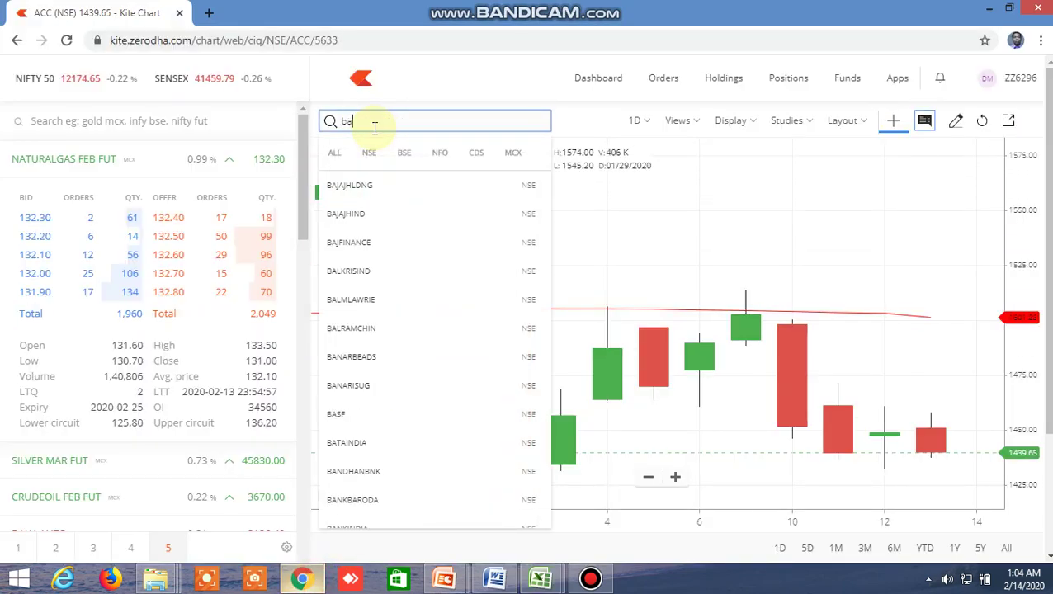
text(ja)
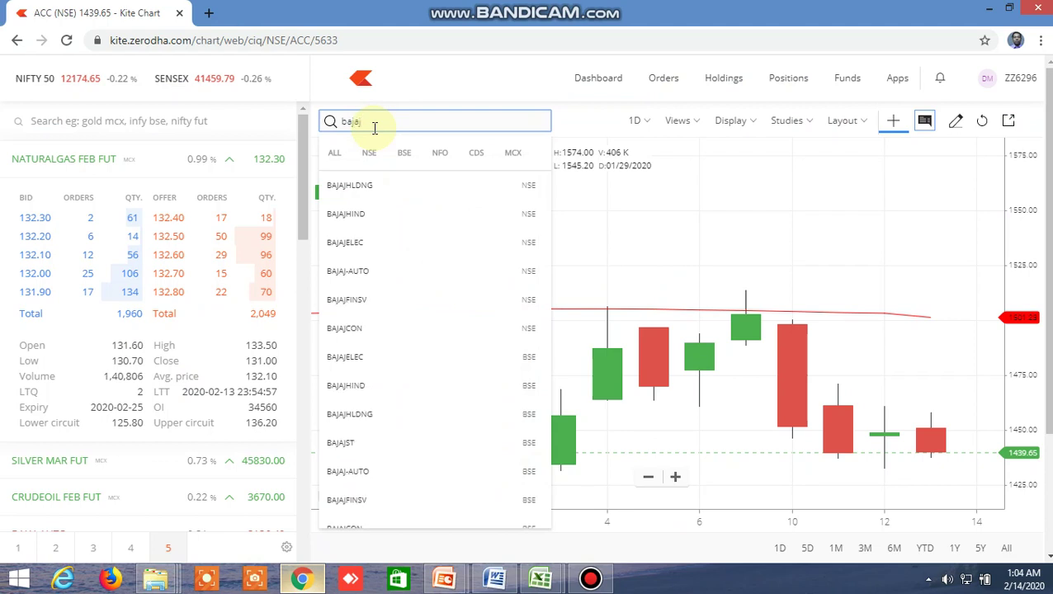
text(fin)
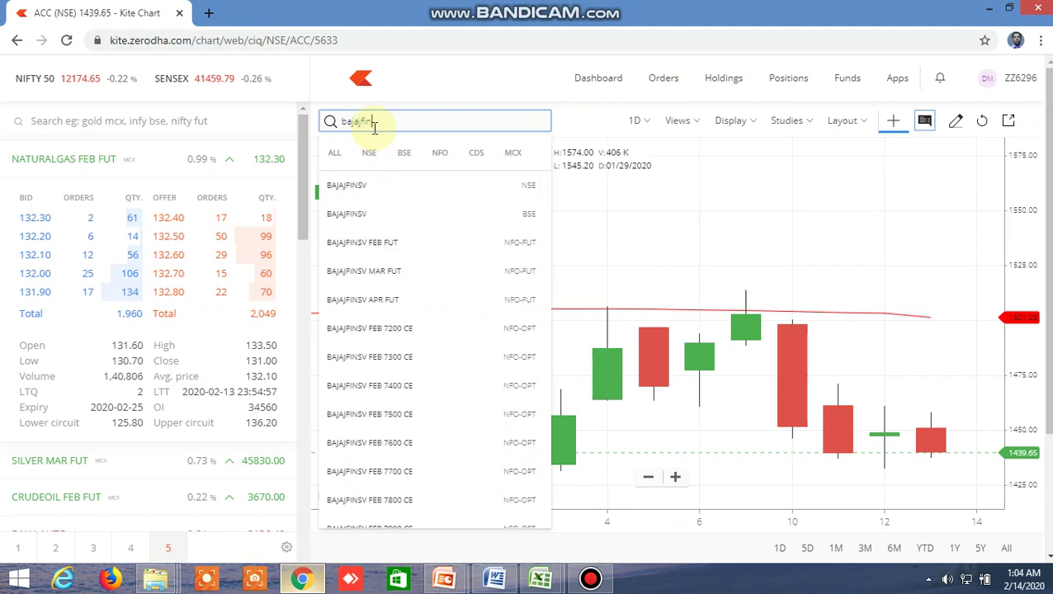
text(sv)
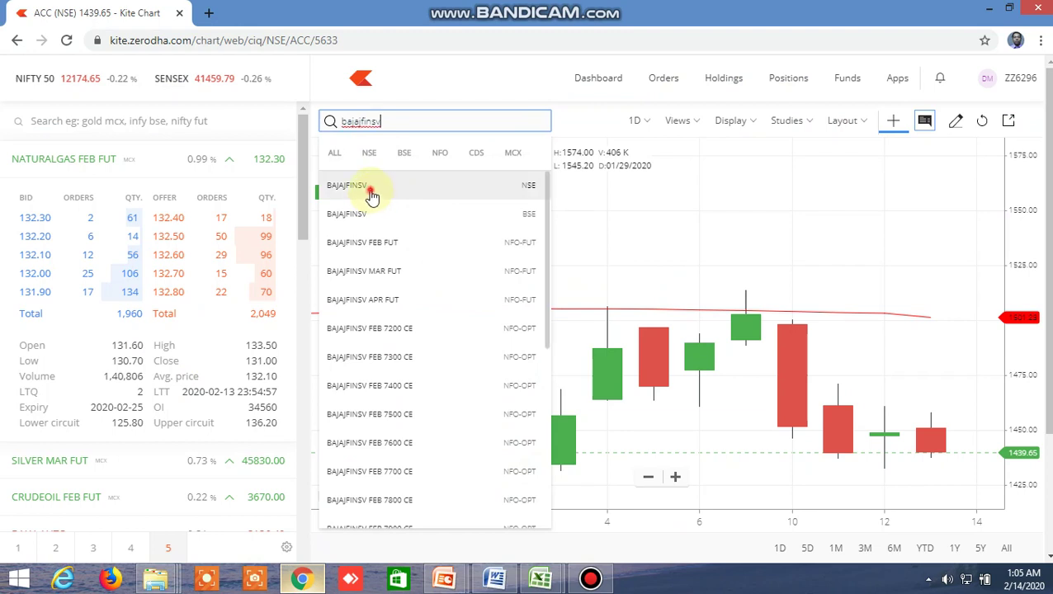
click(372, 193)
scroll(787, 320, down, 3)
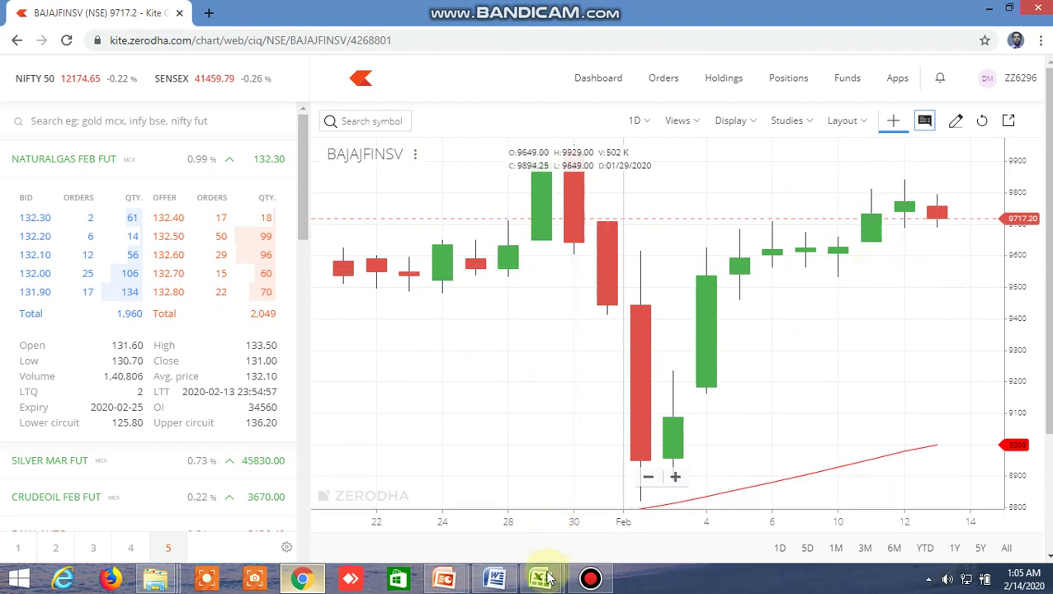
Step: Return to the screener workbook in Excel and inspect BAJAJFINS's NR7 formula and the 1 DAY formulas of BANKBAR and BATAINDI
mouse_move(541, 575)
click(581, 553)
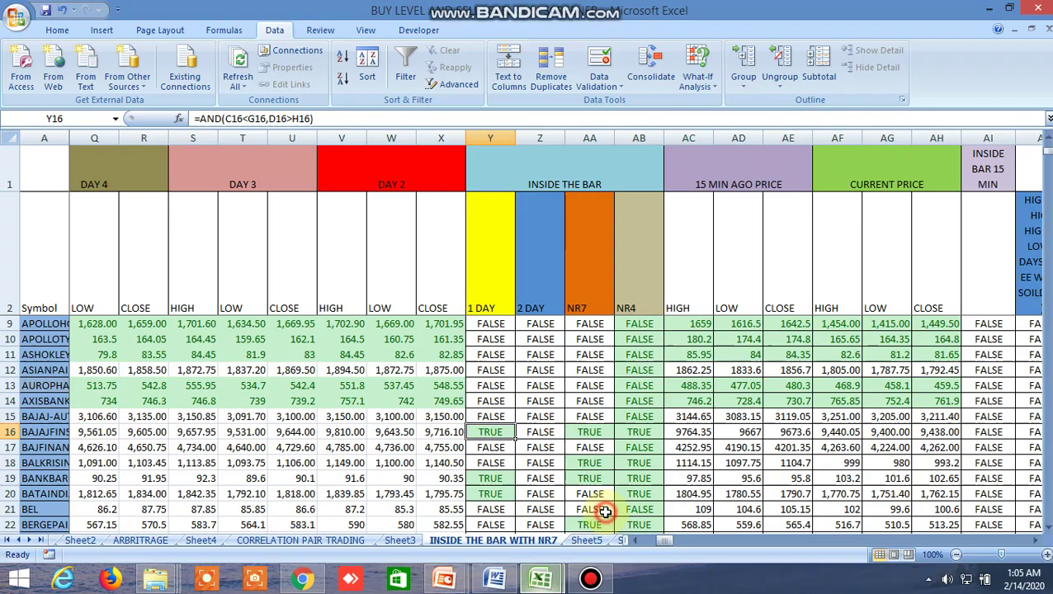
click(588, 432)
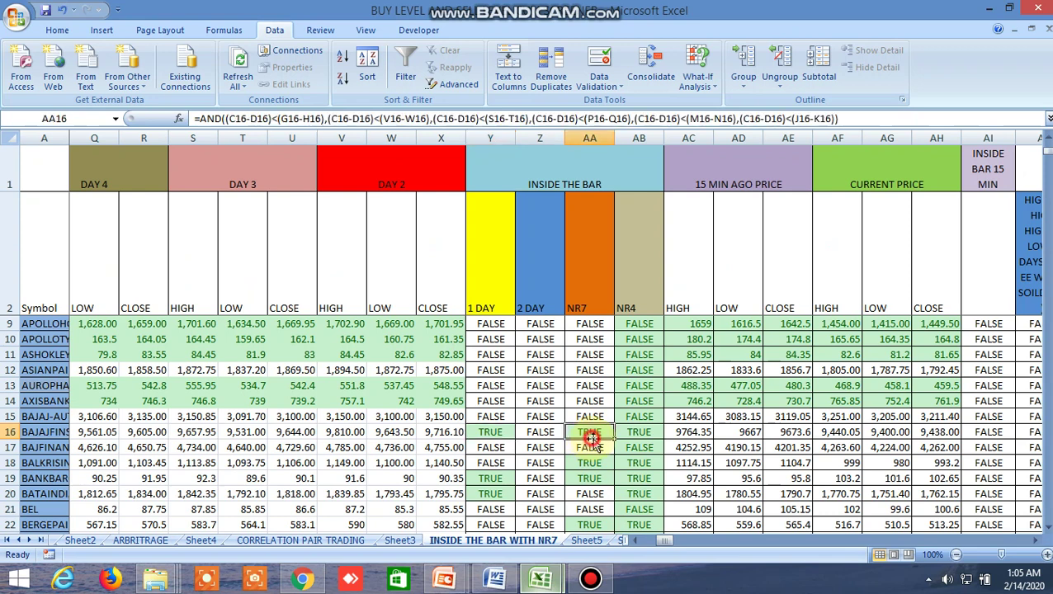
click(501, 479)
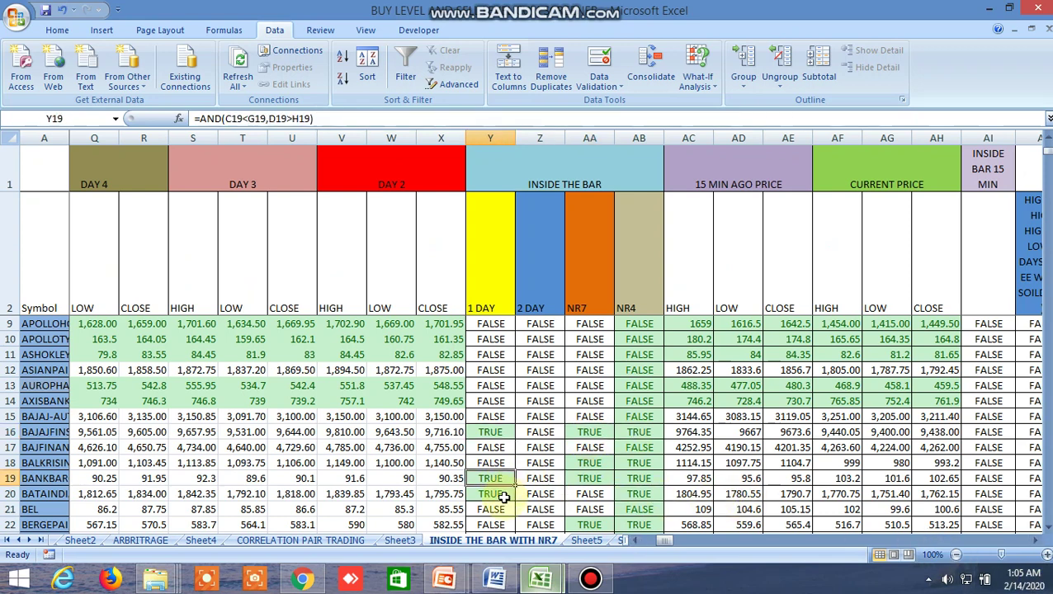
click(503, 496)
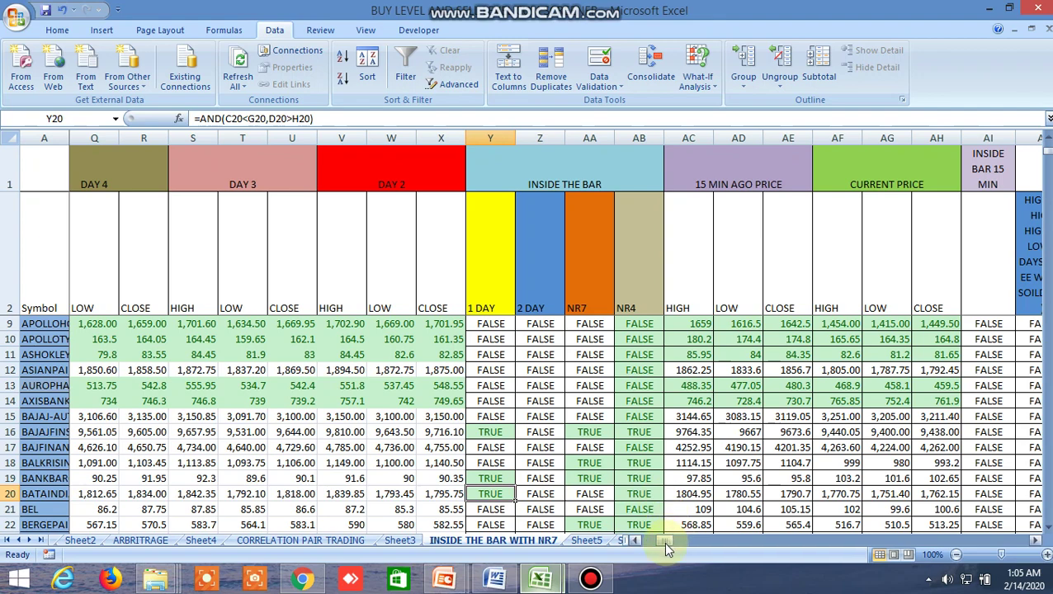
Step: Inspect ADANIENT's formula in the higher high, higher low 3 days (three white soldiers) column
drag(663, 540, 678, 547)
scroll(525, 407, up, 2)
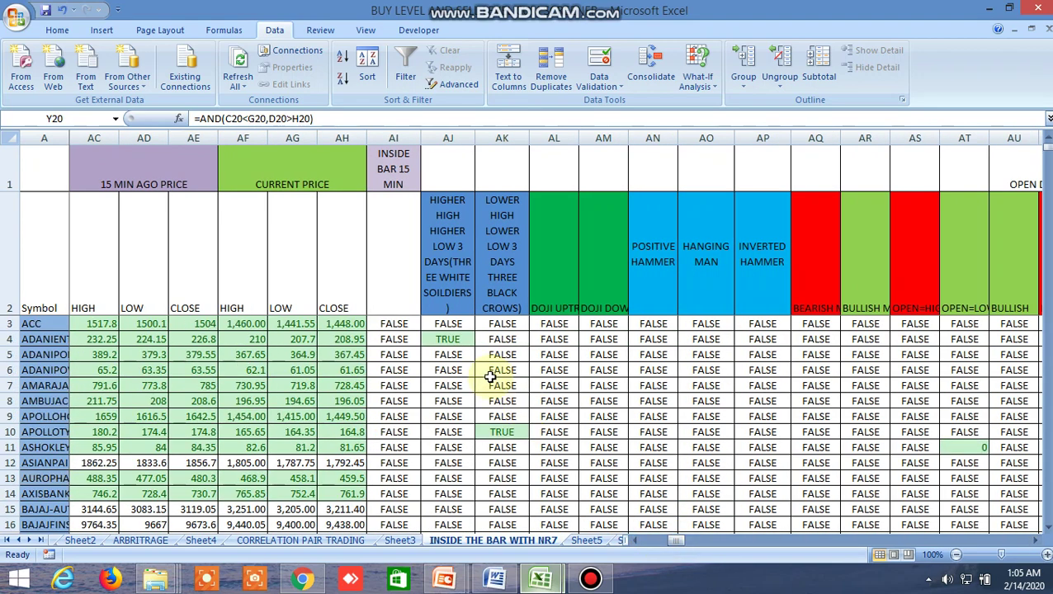
click(456, 341)
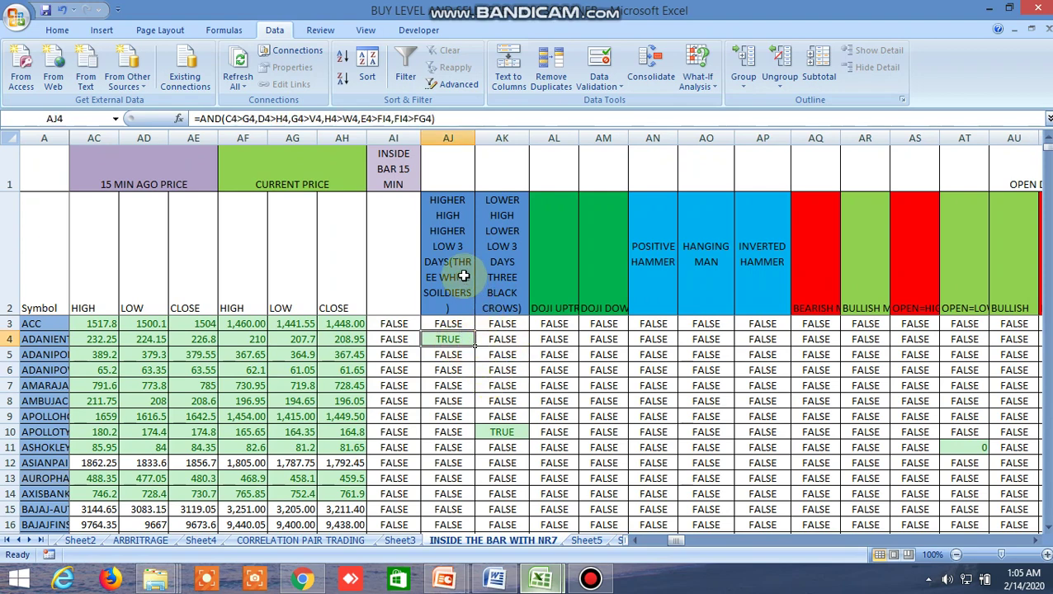
Step: Switch to the Kite chart in Chrome, open the NSE ADANIENT chart and examine its most recent daily candles
click(302, 578)
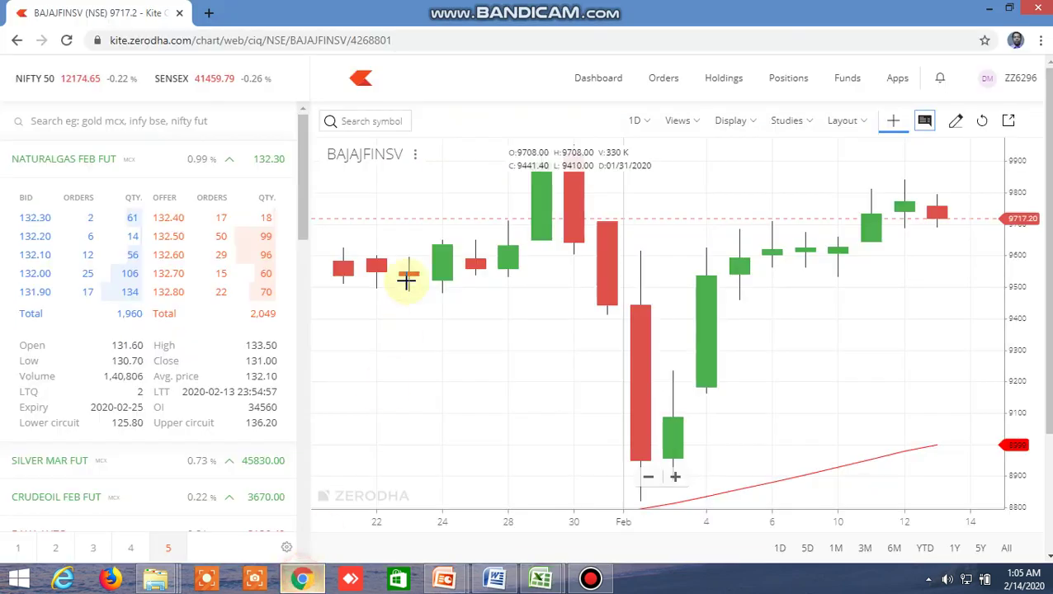
text(a)
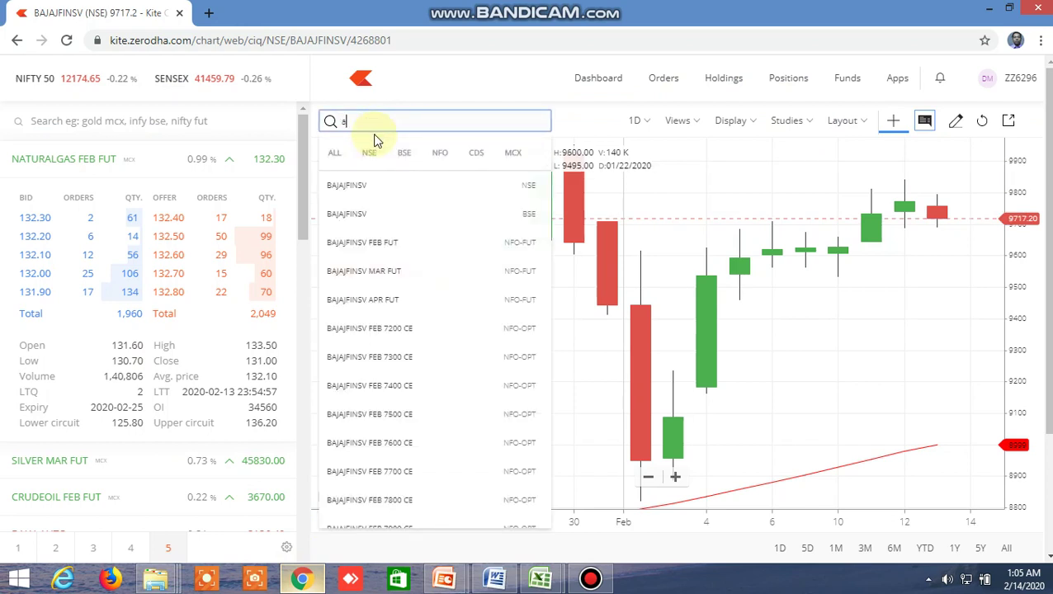
text(dani)
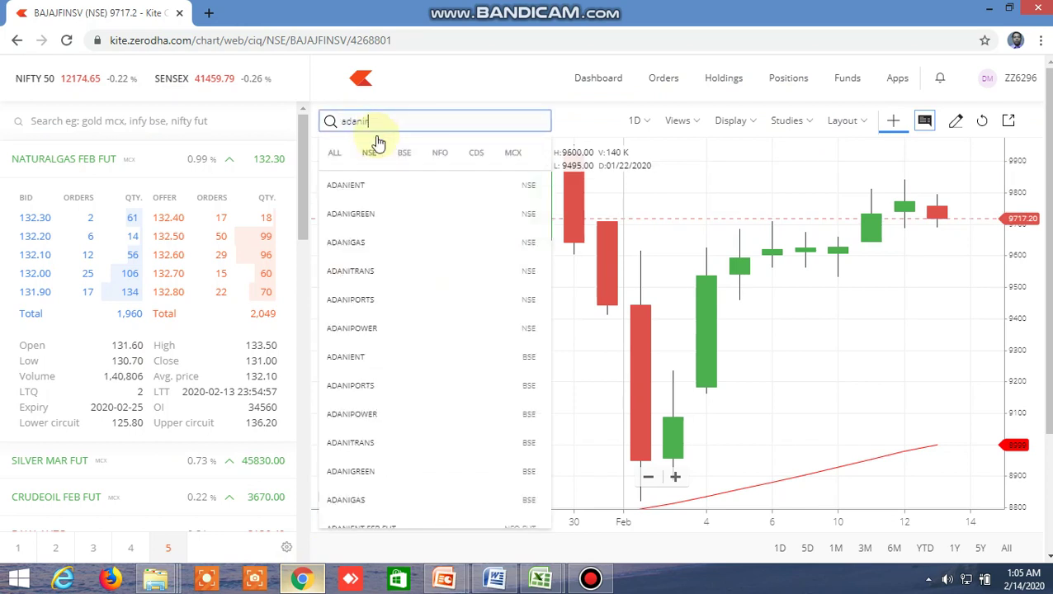
text(ent)
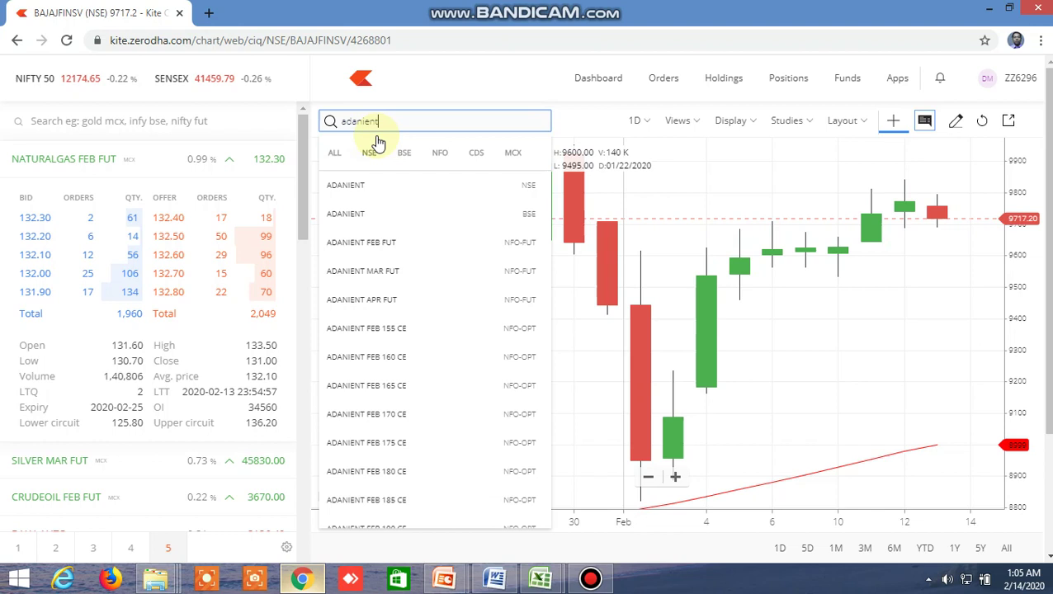
click(367, 186)
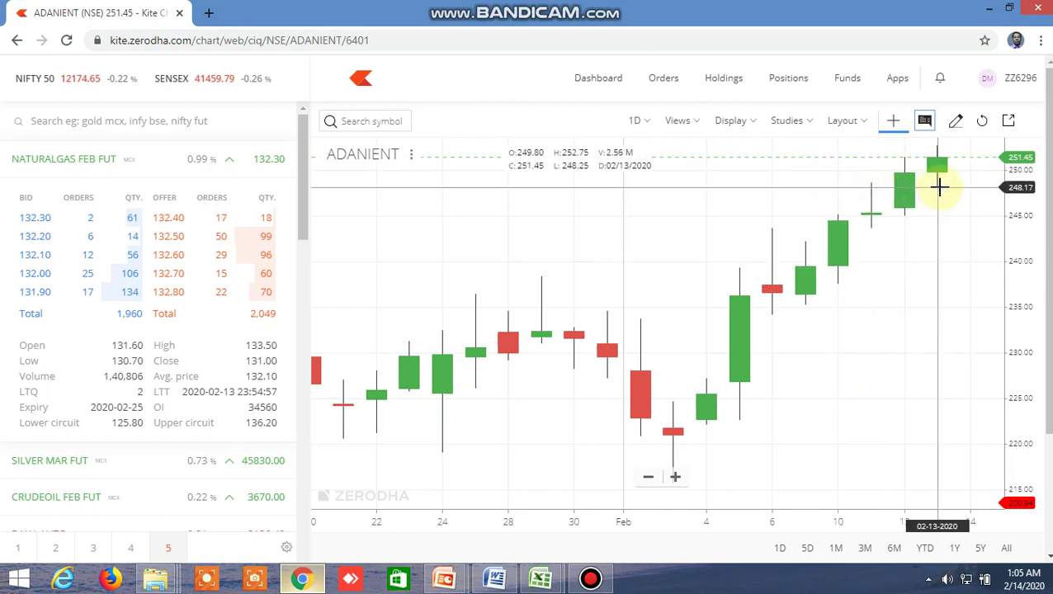
Step: Return to the screener workbook in Excel and inspect APOLLOTY's formula in the three black crows column
mouse_move(540, 577)
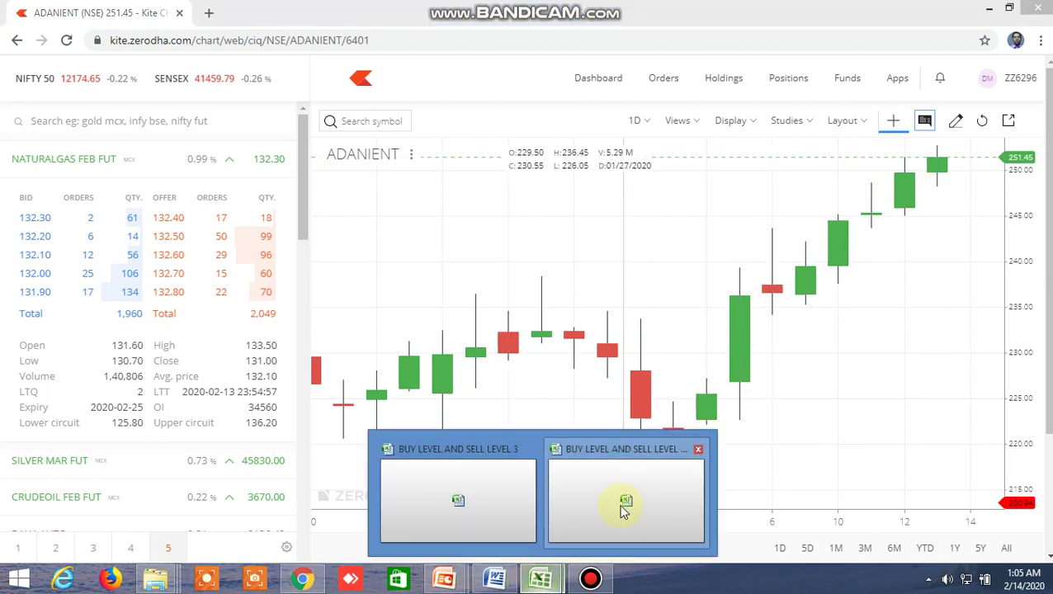
click(621, 500)
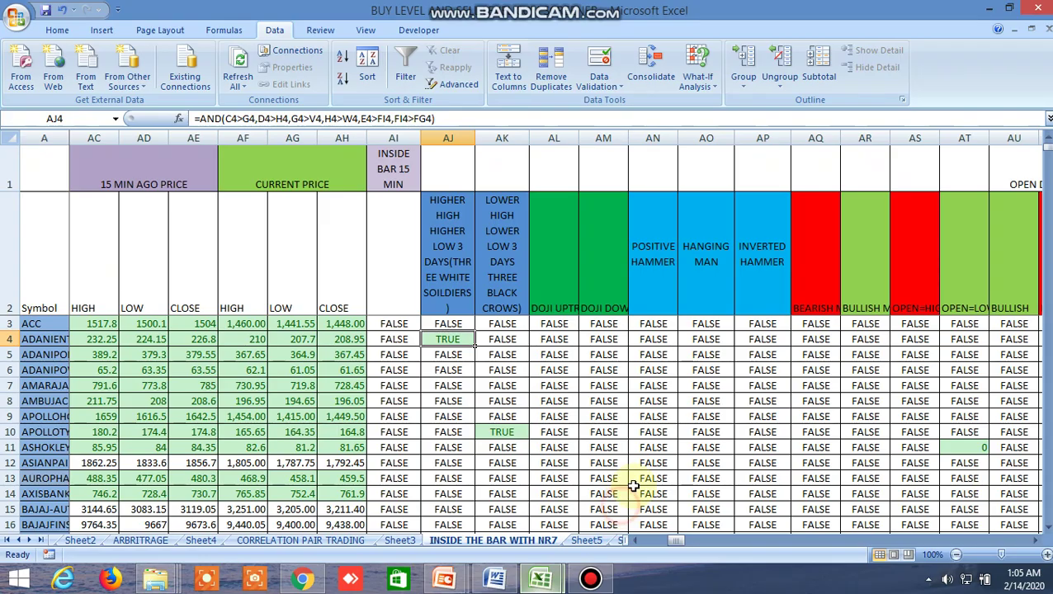
scroll(505, 401, down, 1)
click(512, 388)
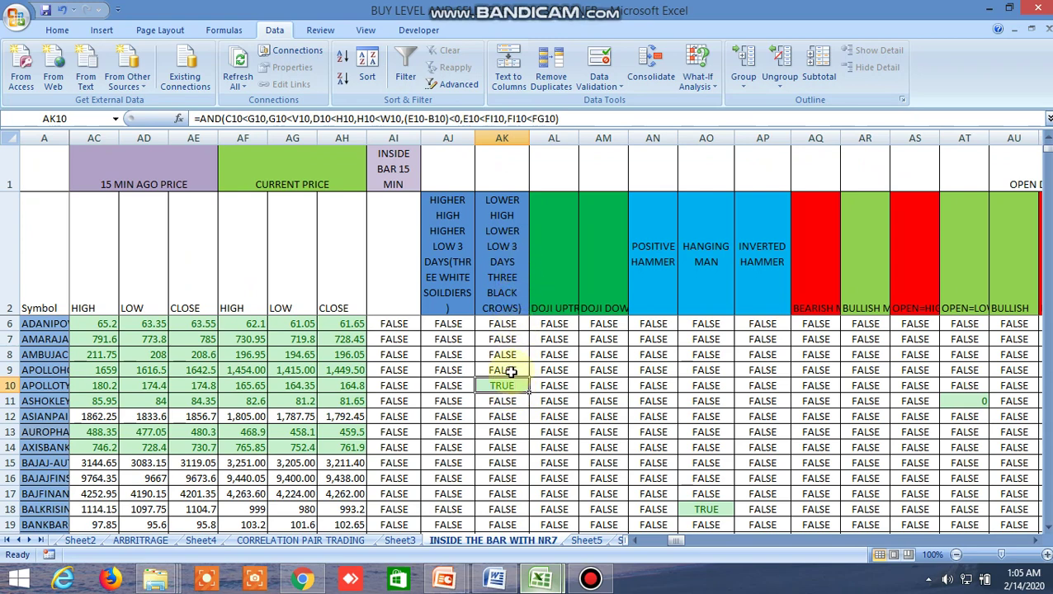
Step: Switch to the Kite chart in Chrome, open the NSE APOLLOTYRE chart and examine its recent daily candles
click(302, 579)
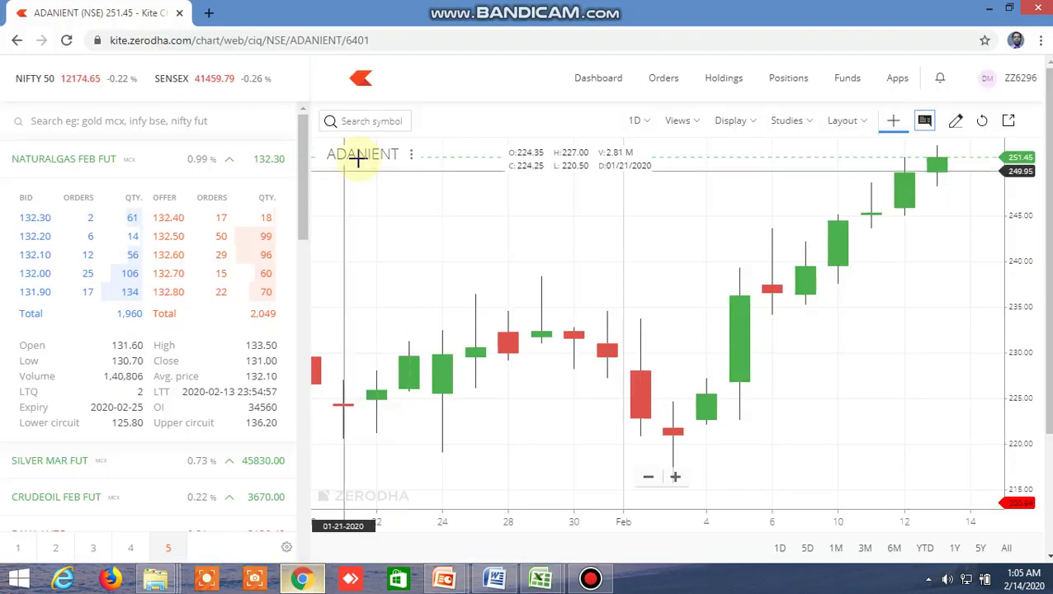
click(364, 121)
text(ap)
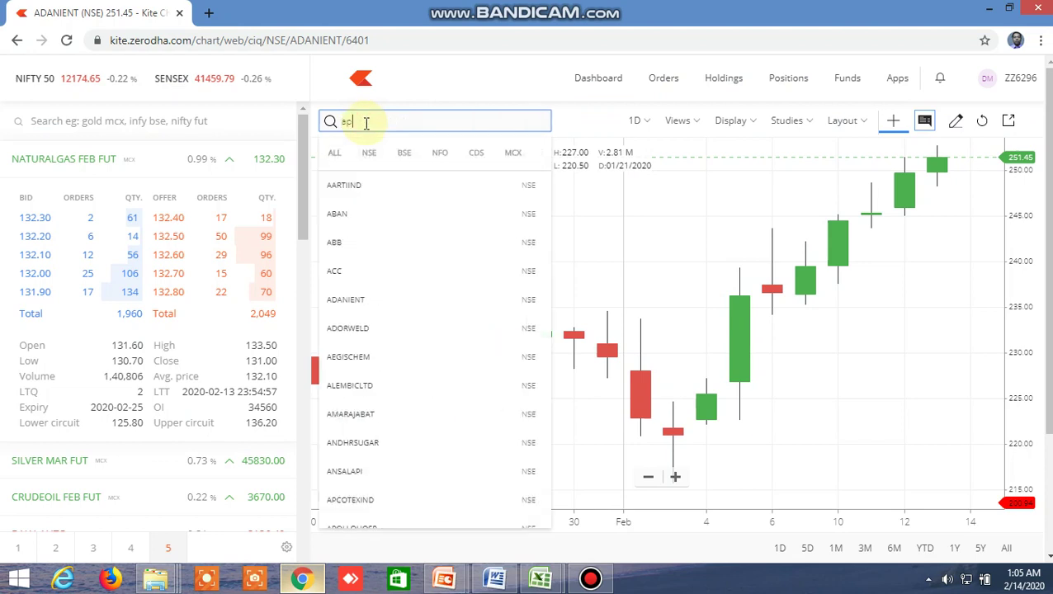
text(ollotyre)
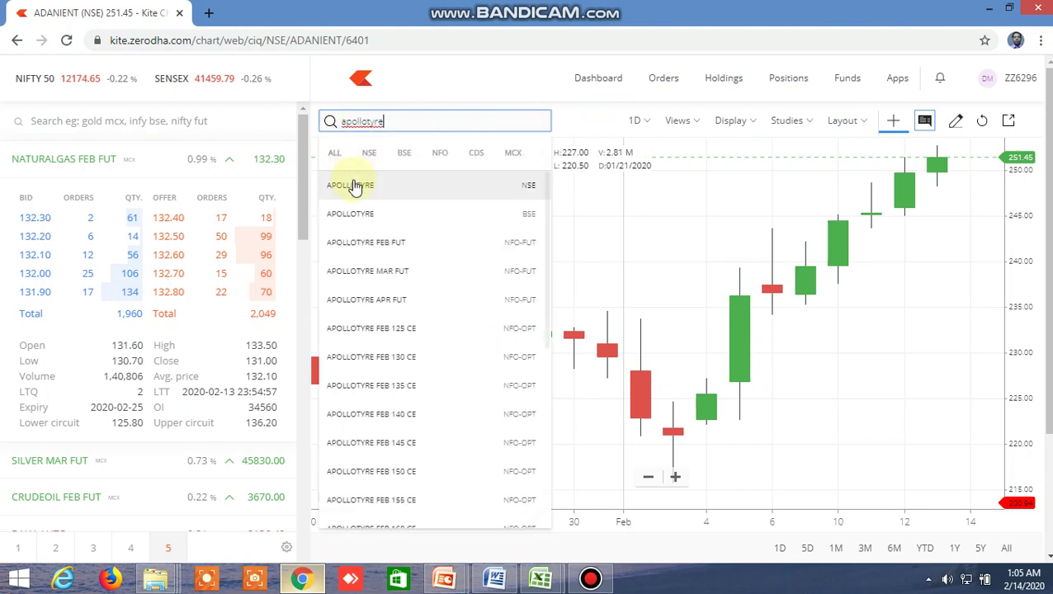
click(351, 184)
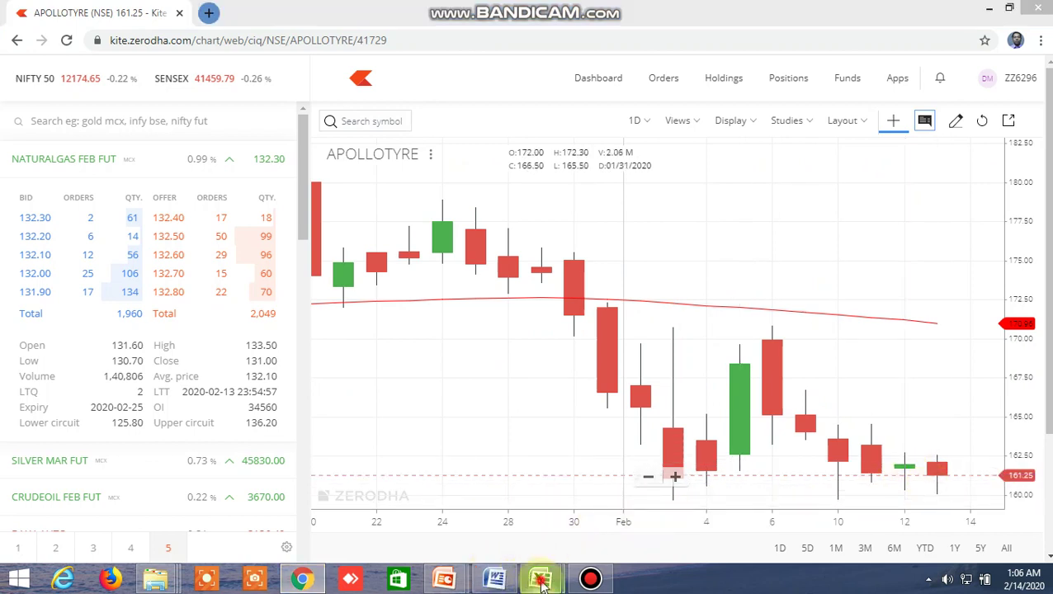
Step: Return to the screener workbook in Excel and inspect CANBK's formula in the three black crows column
mouse_move(541, 578)
click(646, 501)
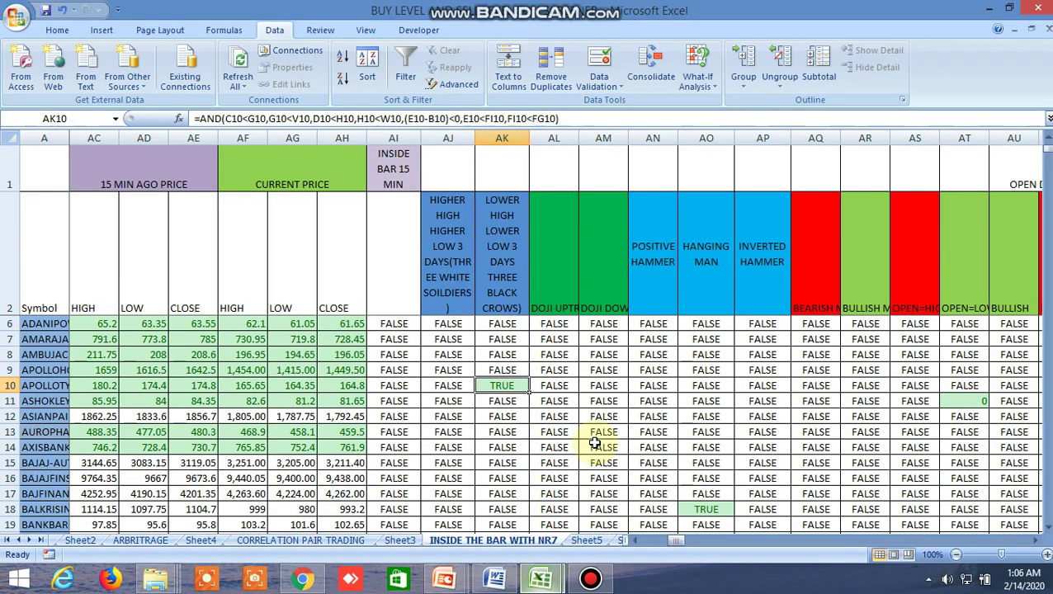
scroll(557, 419, down, 4)
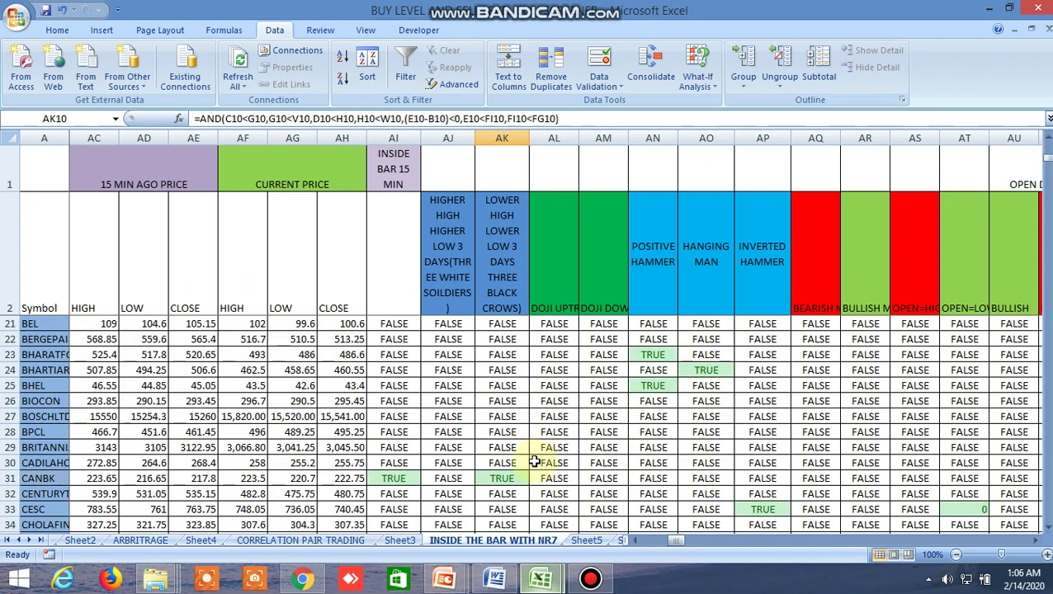
click(515, 478)
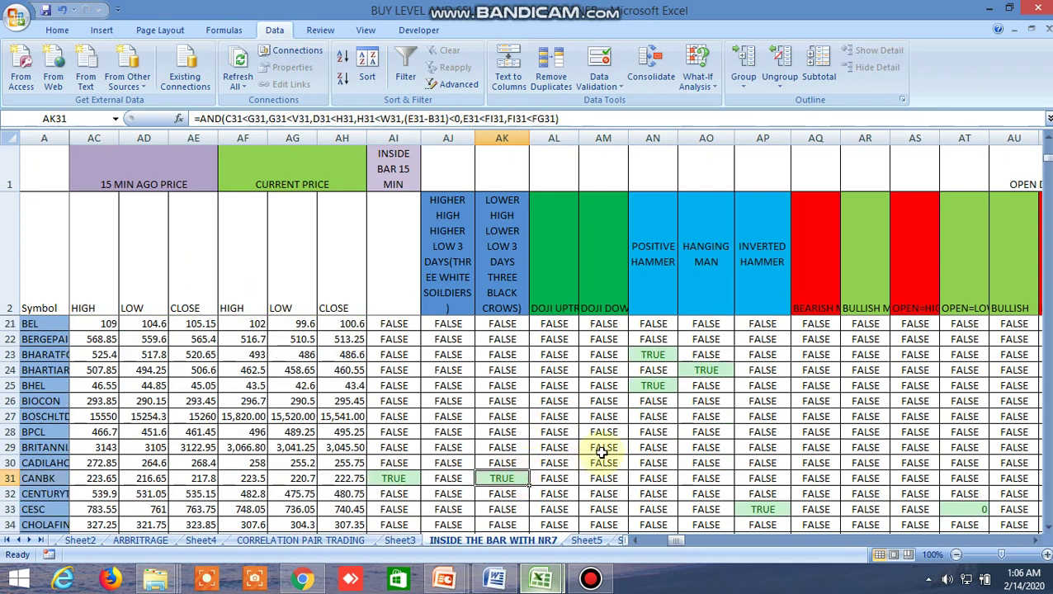
Step: Inspect the HANGING MAN condition formulas in the BHARATFO row and the BEL row
scroll(645, 447, up, 1)
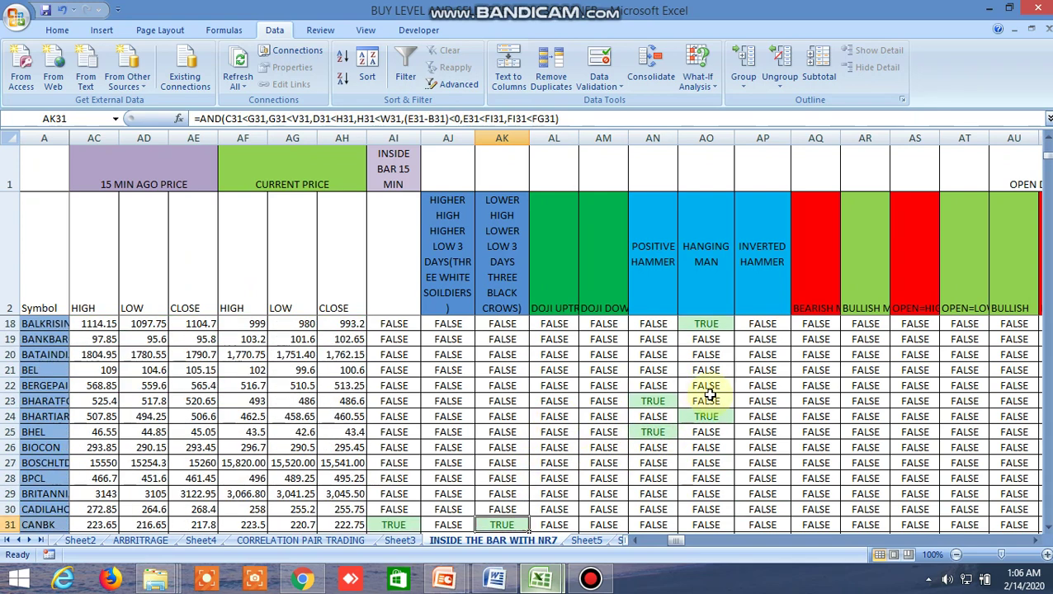
click(702, 400)
right_click(702, 400)
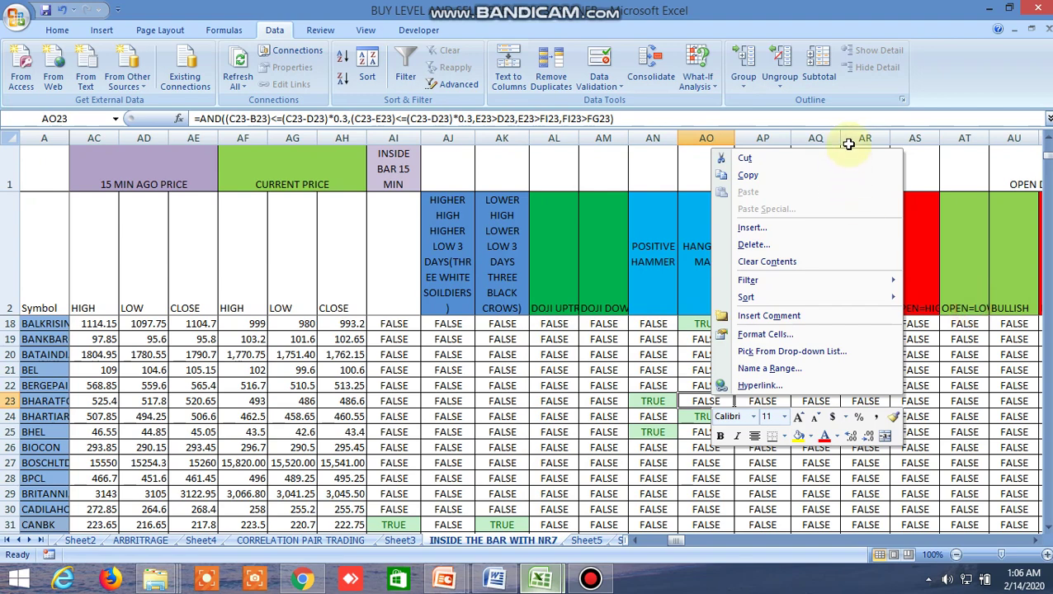
click(858, 169)
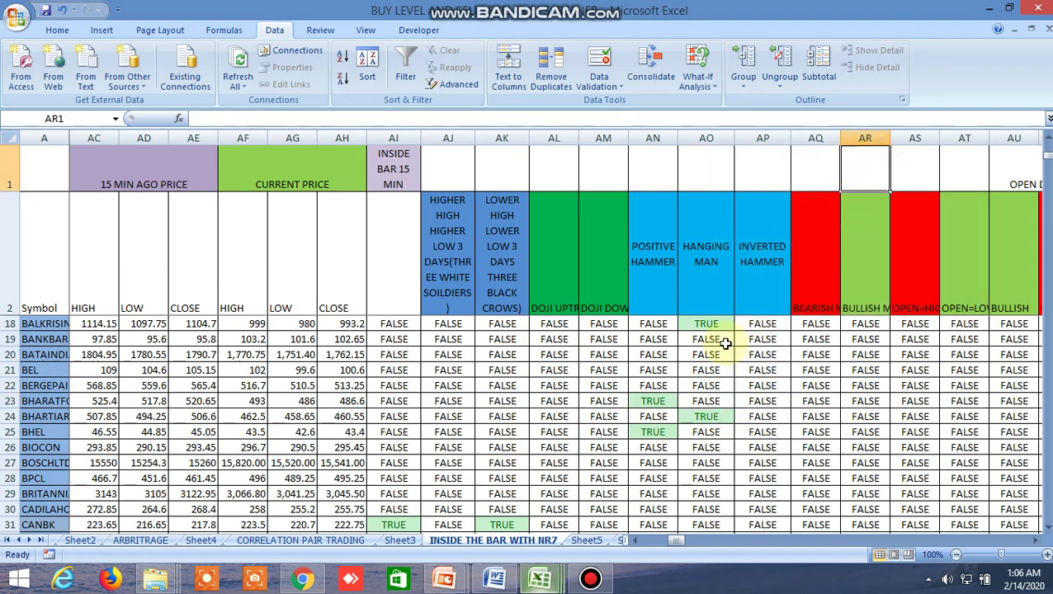
scroll(711, 325, down, 1)
click(708, 326)
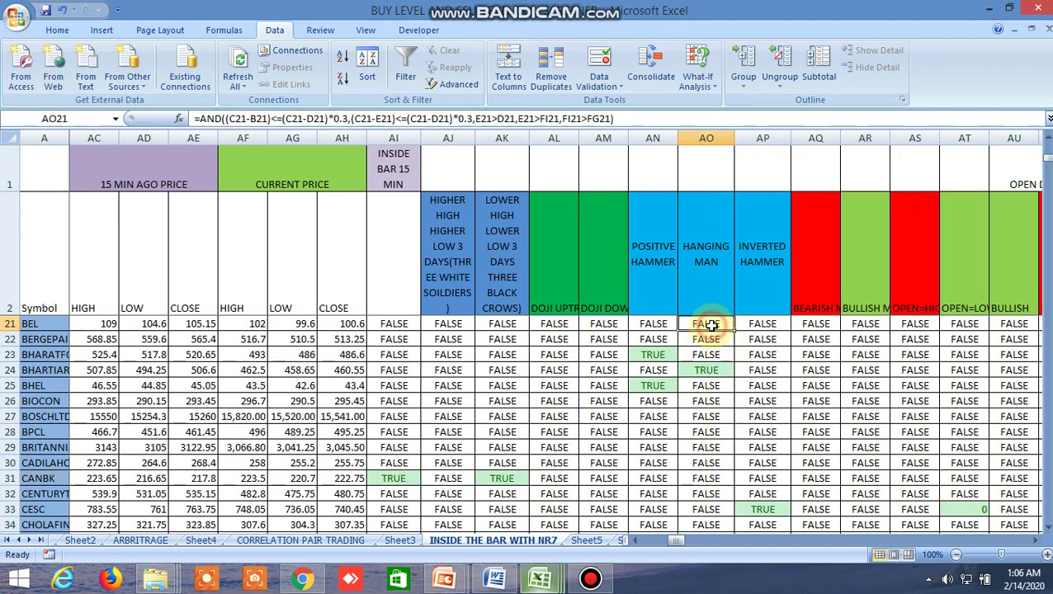
Step: Go back through the symbol list from ACC and inspect BALKRISIN's HANGING MAN condition formula
scroll(728, 355, up, 6)
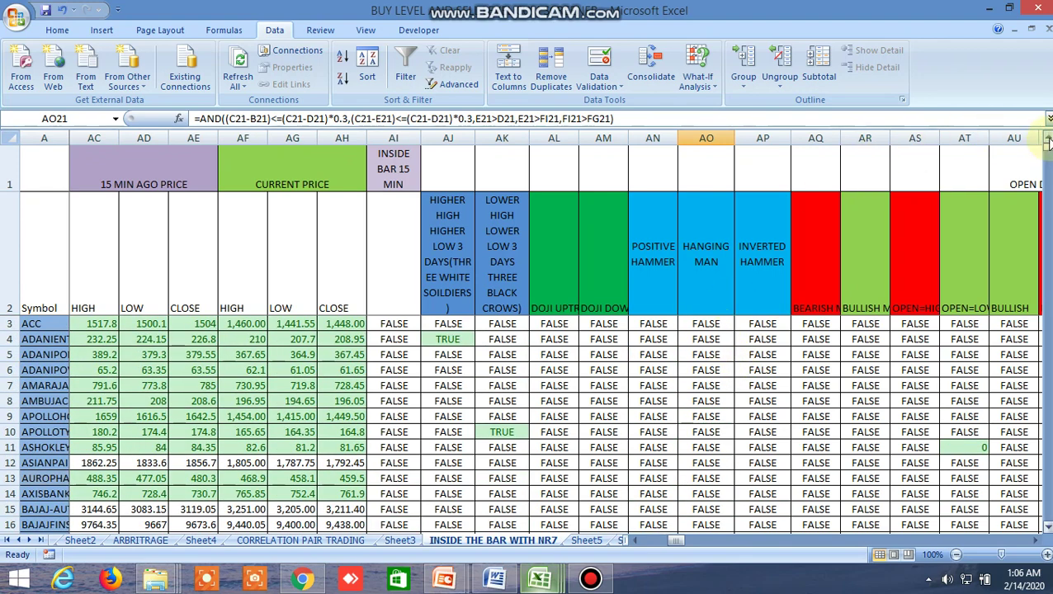
scroll(767, 396, down, 1)
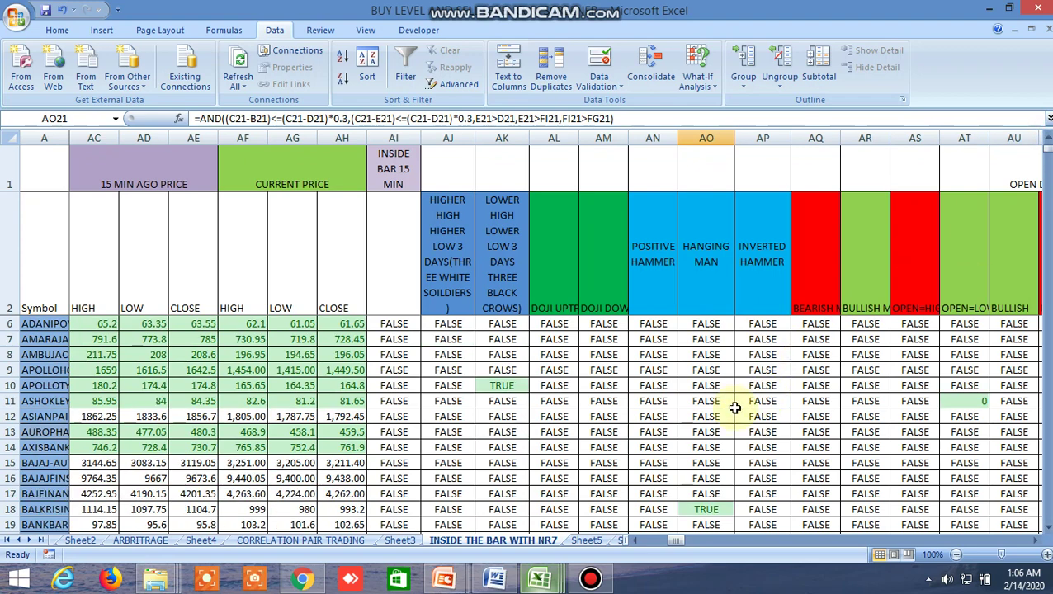
scroll(734, 408, down, 2)
click(706, 417)
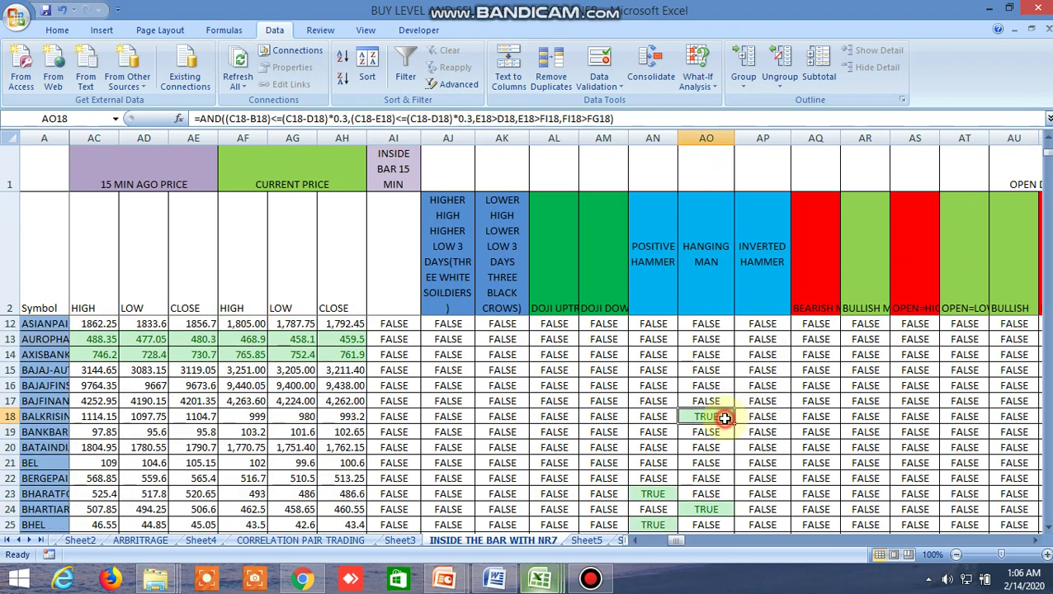
Step: Switch to the Kite chart in Chrome, search for "balkrishn" and open the NSE BALKRISIND daily chart
click(302, 579)
click(372, 122)
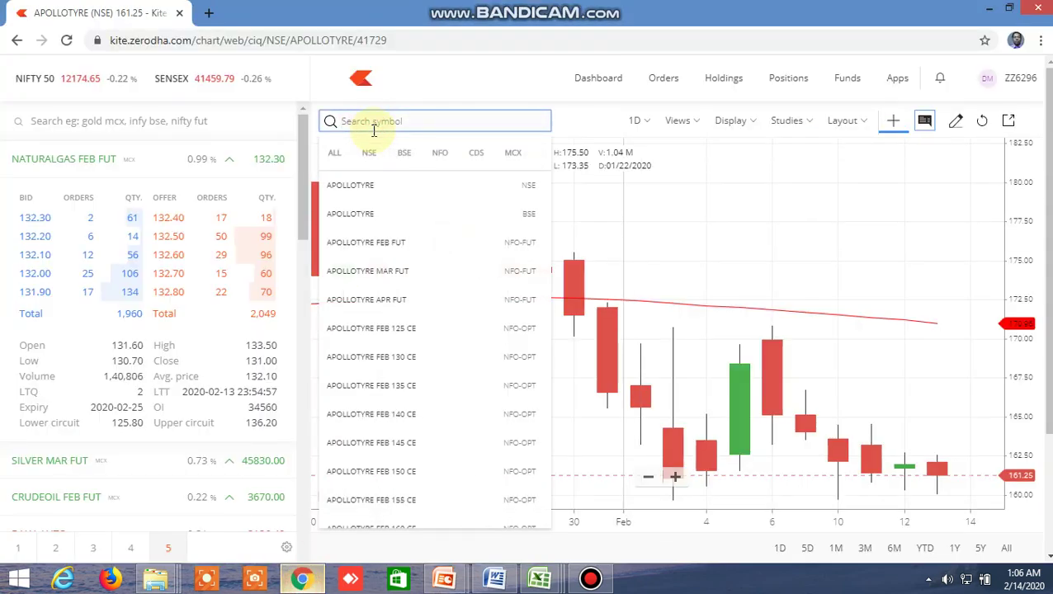
text(balk)
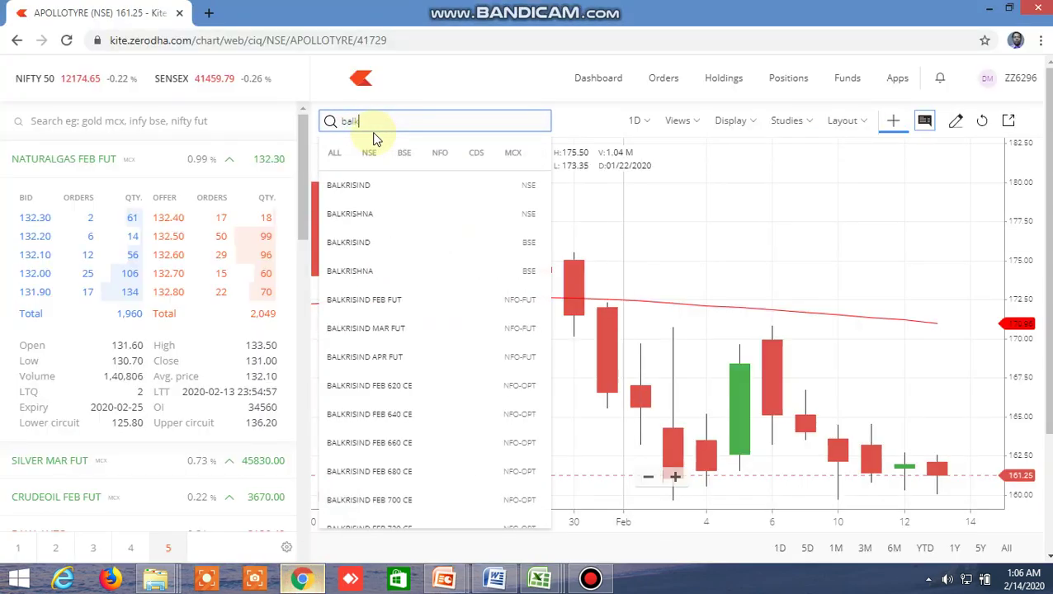
text(rishn)
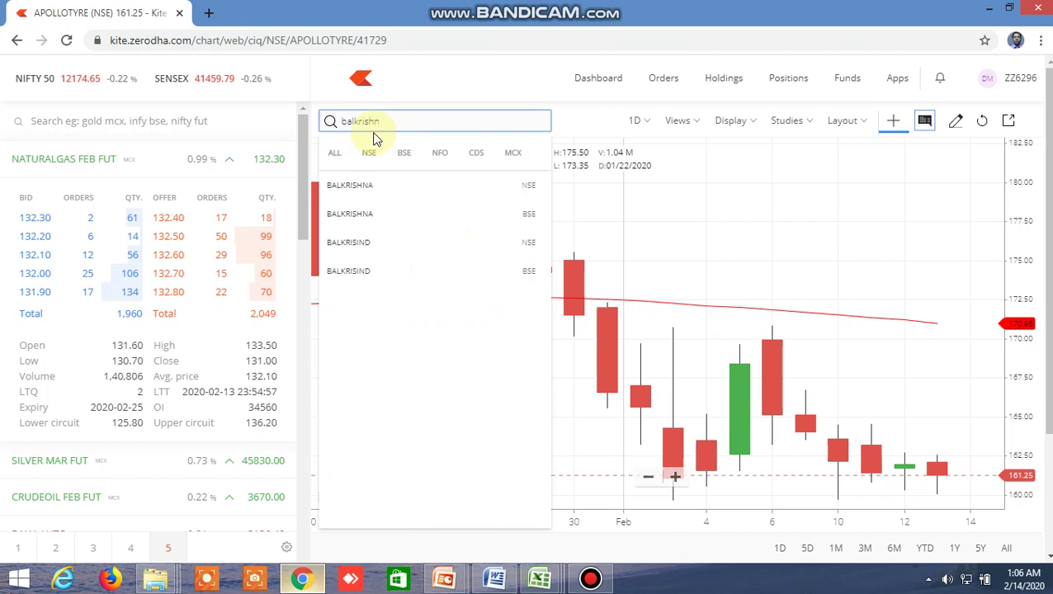
click(359, 246)
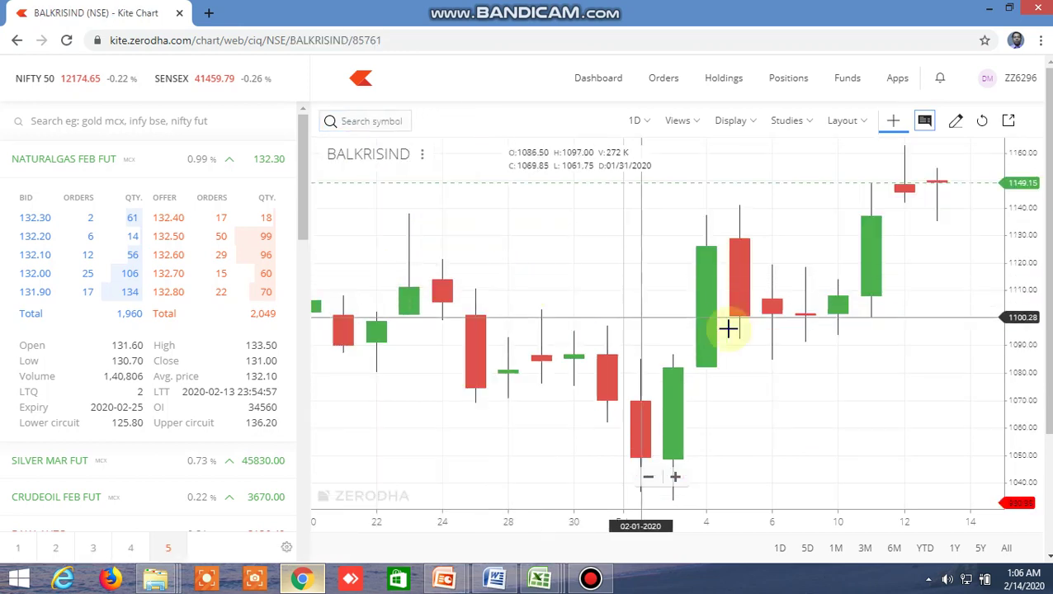